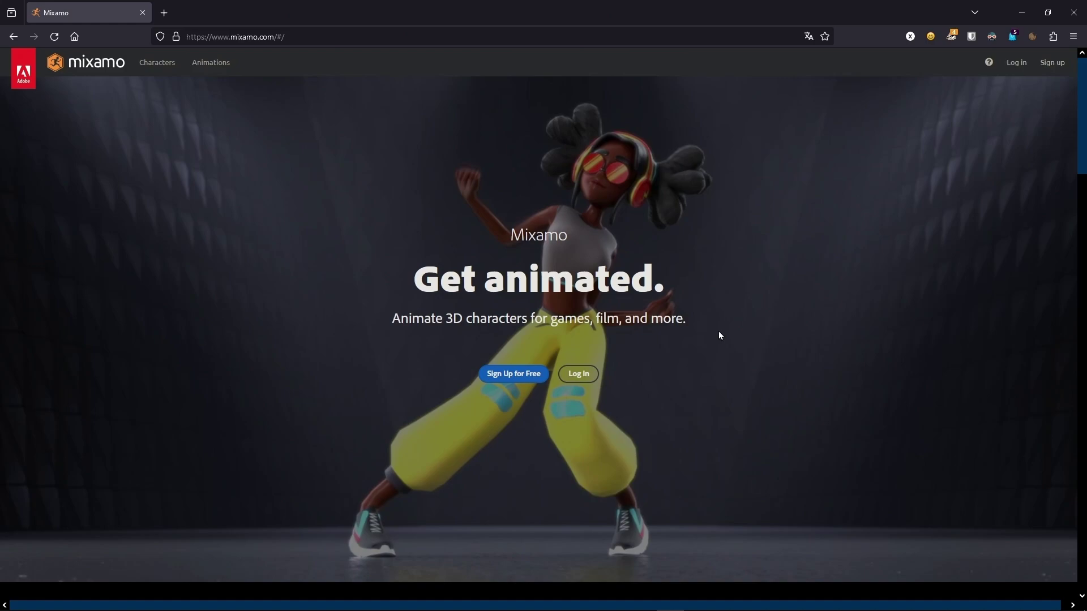
- Log in to Mixamo with the Adobe account password
left_click(579, 374)
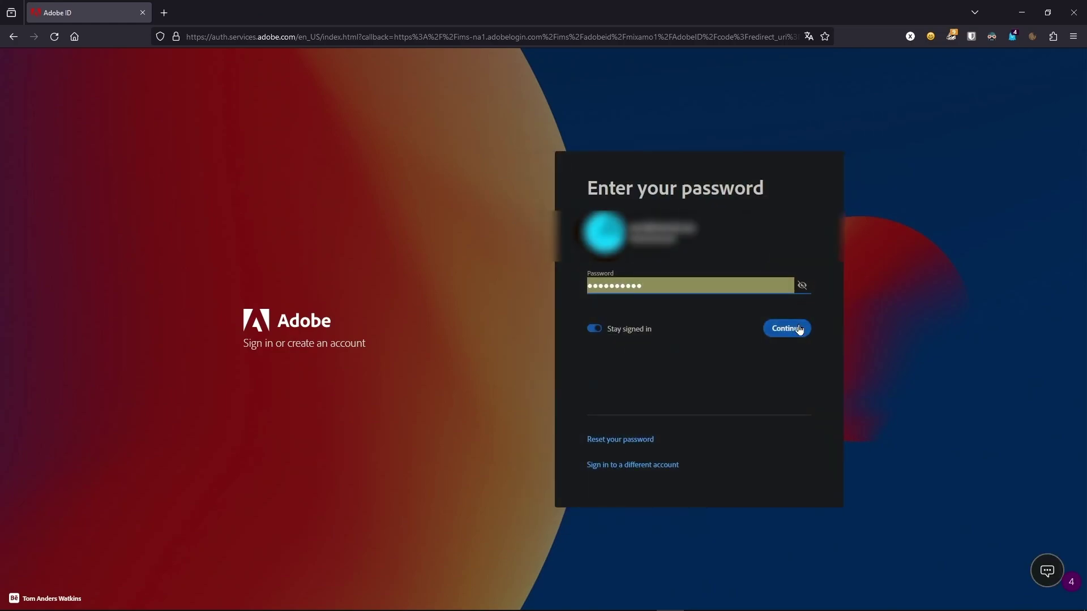
left_click(800, 328)
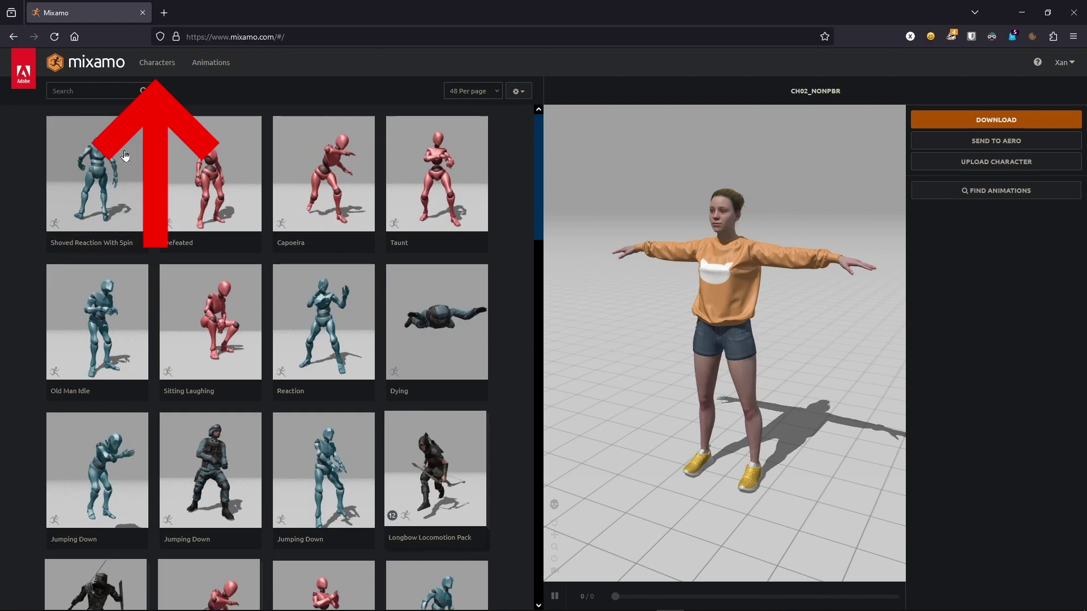
- Browse the Characters library, previewing and orbiting Mutant, Warzombie F Pedroso and Exo Red
left_click(158, 74)
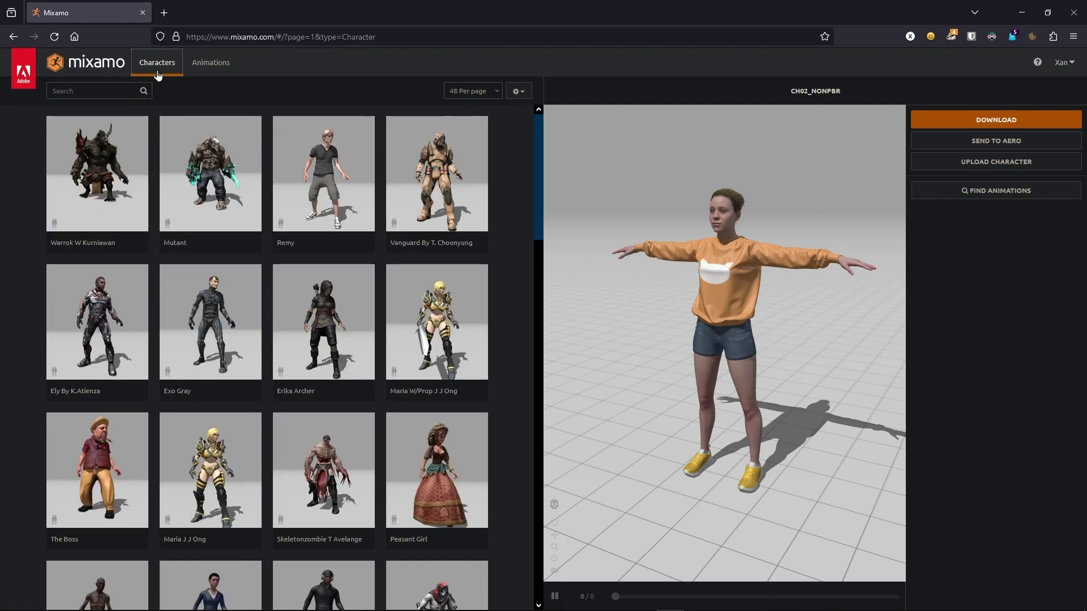
left_click(215, 207)
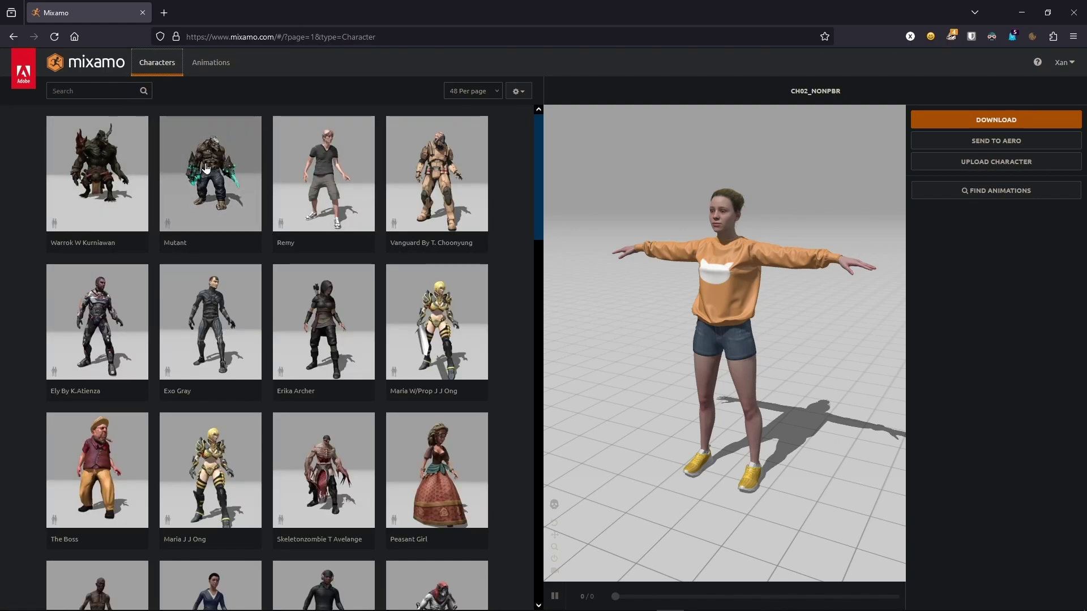
mouse_move(722, 355)
left_mouse_down()
mouse_move(600, 316)
mouse_move(755, 354)
mouse_move(612, 311)
mouse_move(865, 347)
mouse_move(650, 345)
mouse_move(709, 341)
left_mouse_up()
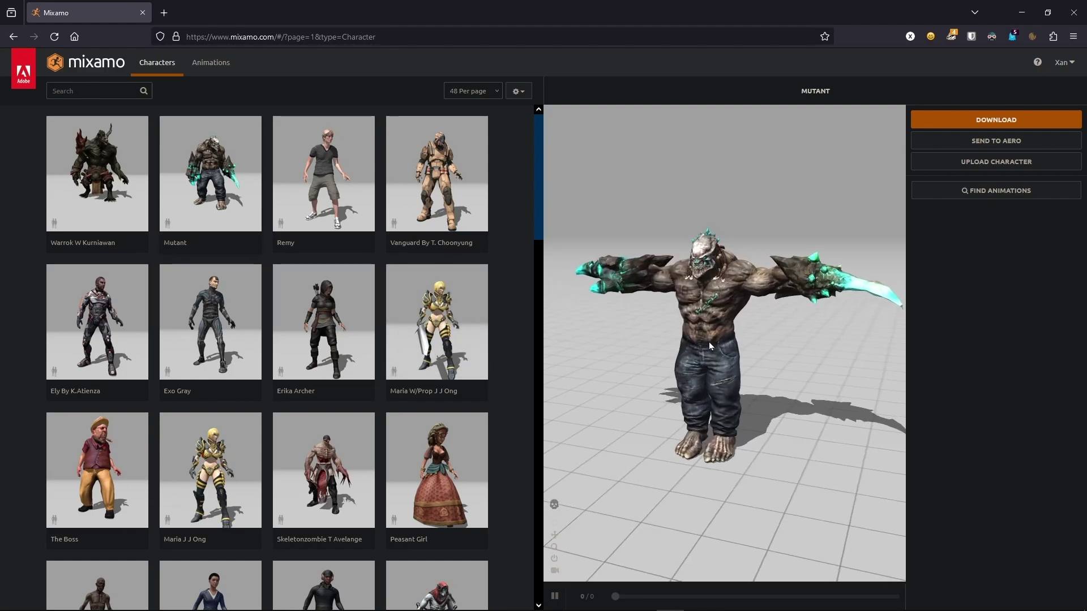
scroll(711, 342, "up", 5)
scroll(711, 342, "down", 5)
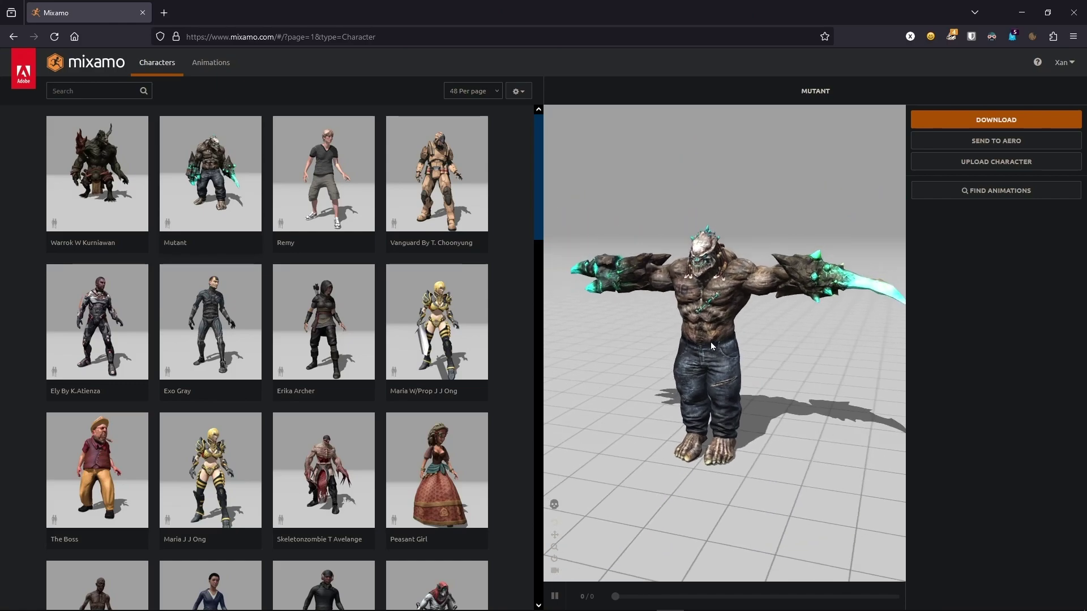
left_click_drag(695, 361, 782, 363)
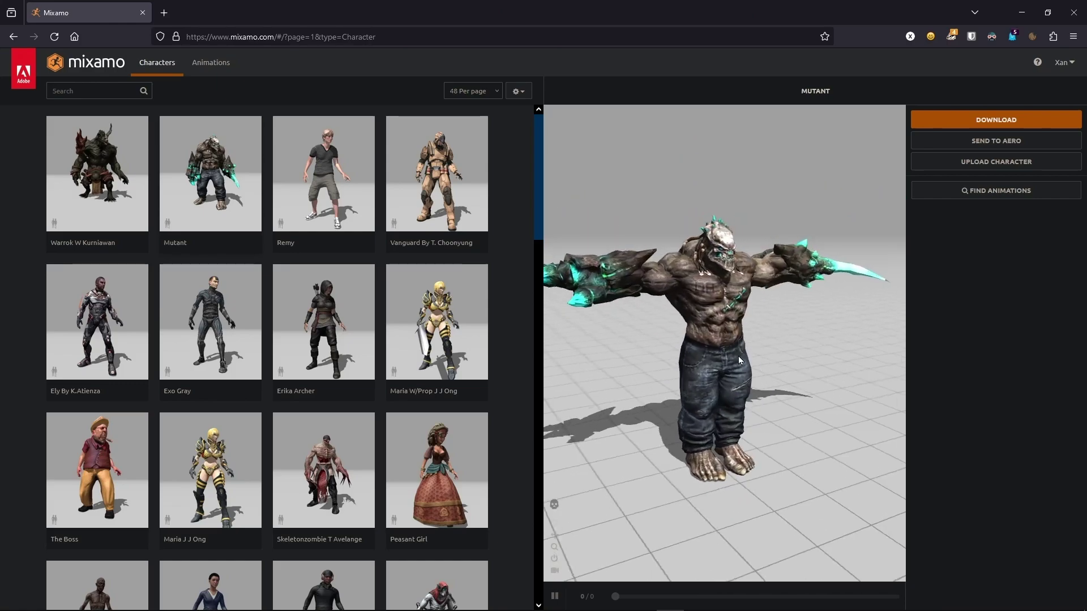
scroll(369, 331, "down", 6)
scroll(369, 330, "down", 5)
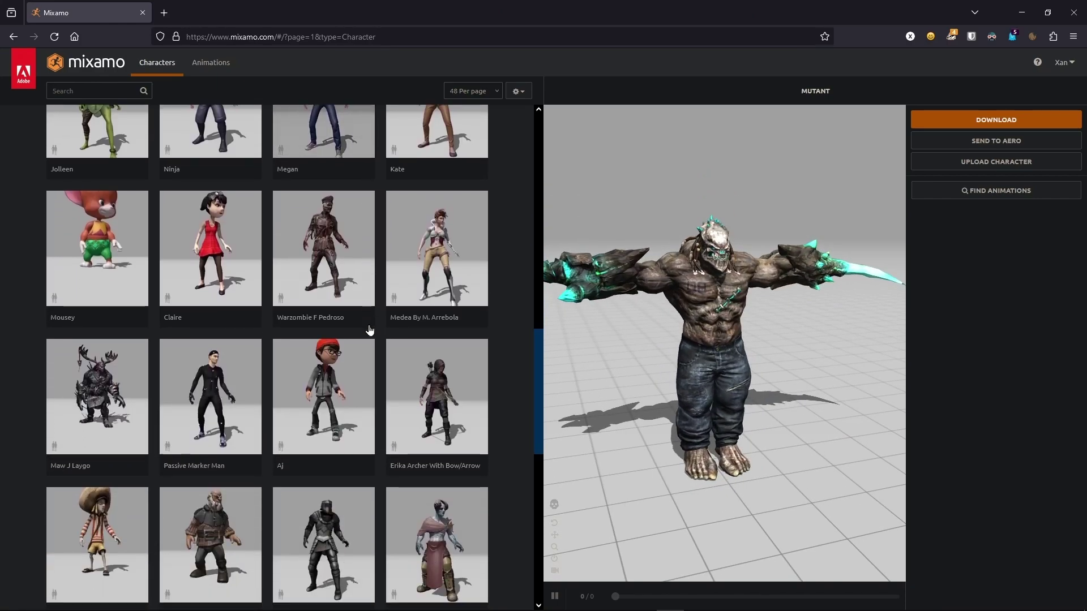
left_click(368, 321)
scroll(349, 370, "down", 10)
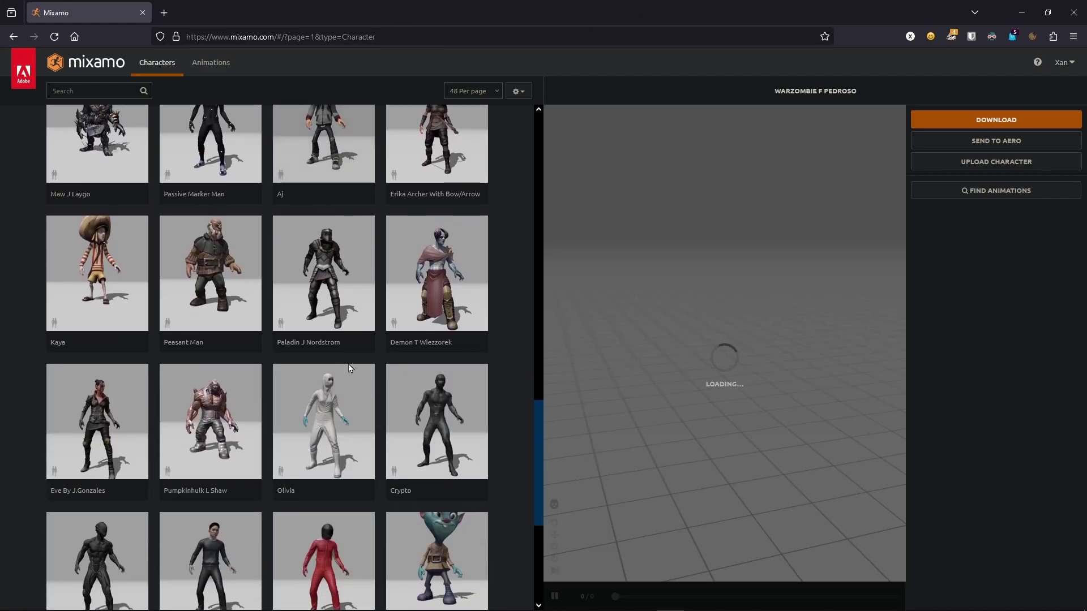
left_click(243, 548)
left_click_drag(742, 355, 776, 356)
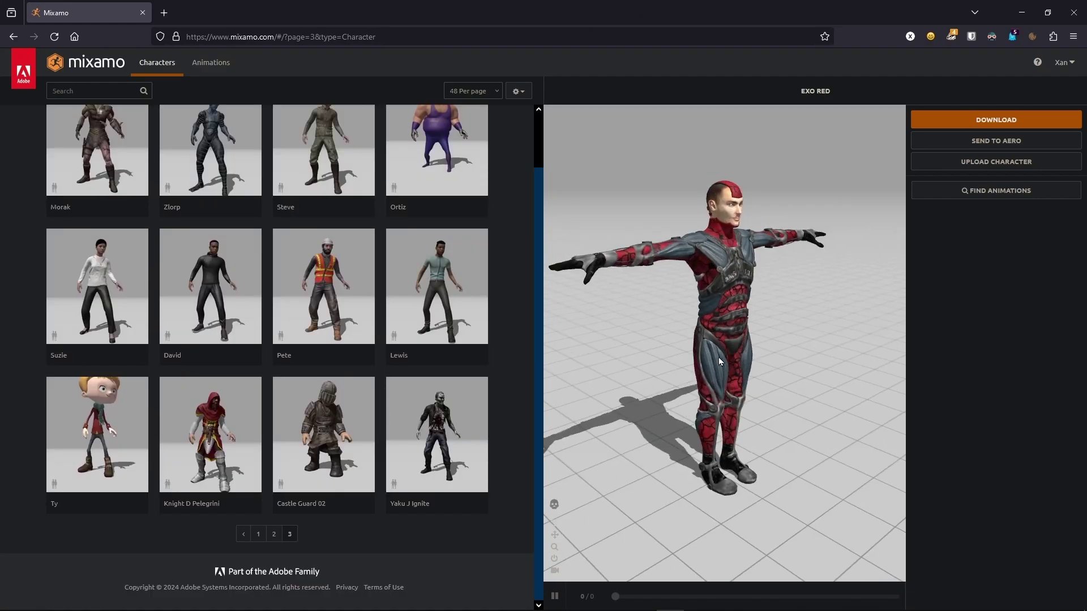
left_click_drag(720, 361, 660, 368)
- Search characters for 'BOT' and load X Bot
left_click(258, 534)
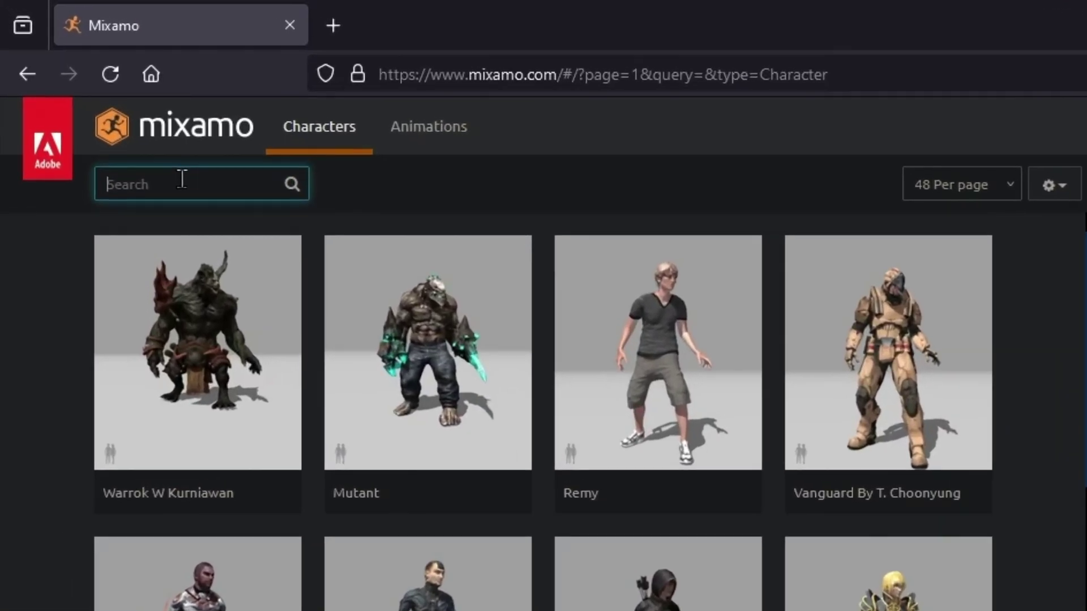
type("BOT")
key("Return")
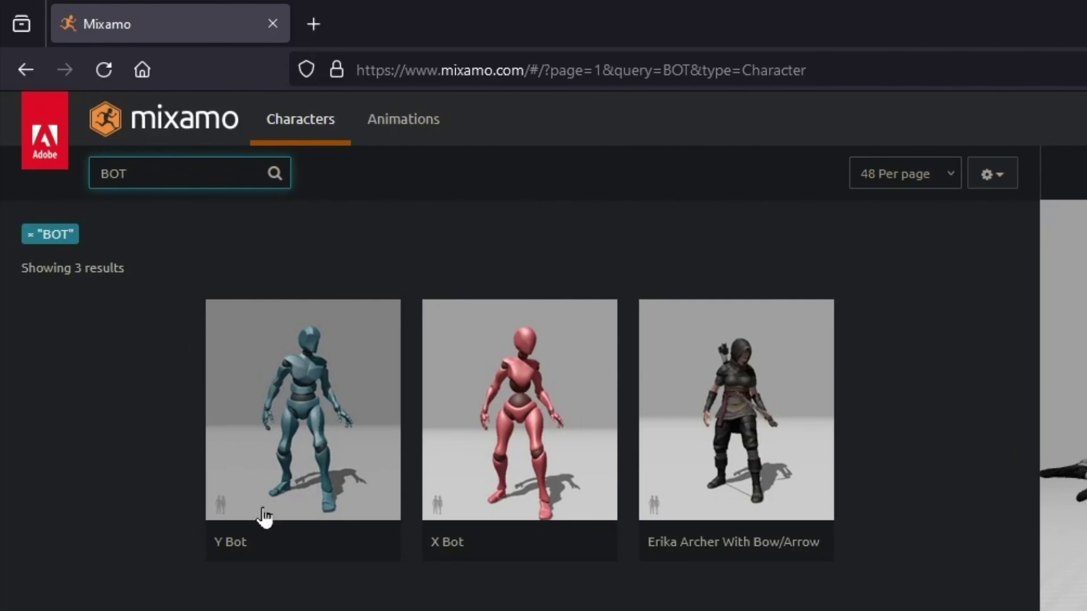
left_click(512, 491)
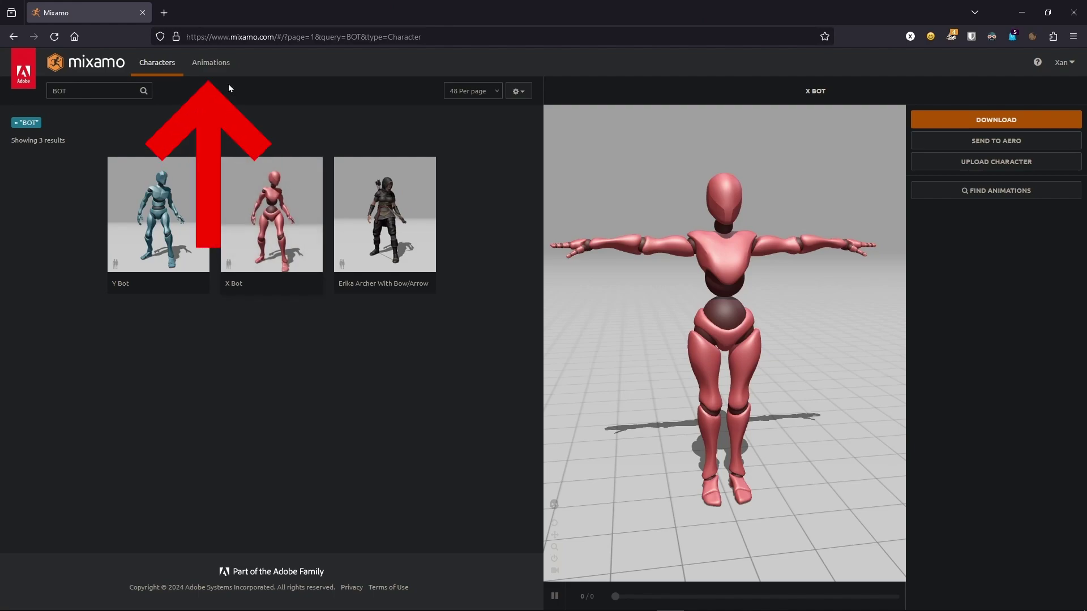
- Preview the Idle animation, then Inverted Double Kick To Kip Up, on X Bot
left_click(216, 75)
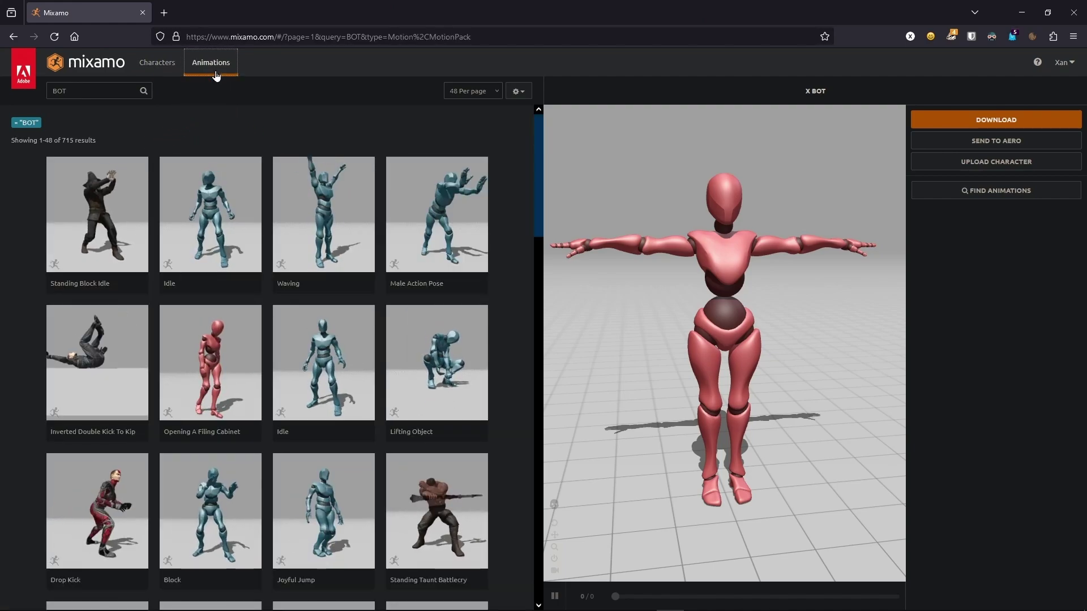
left_click(232, 216)
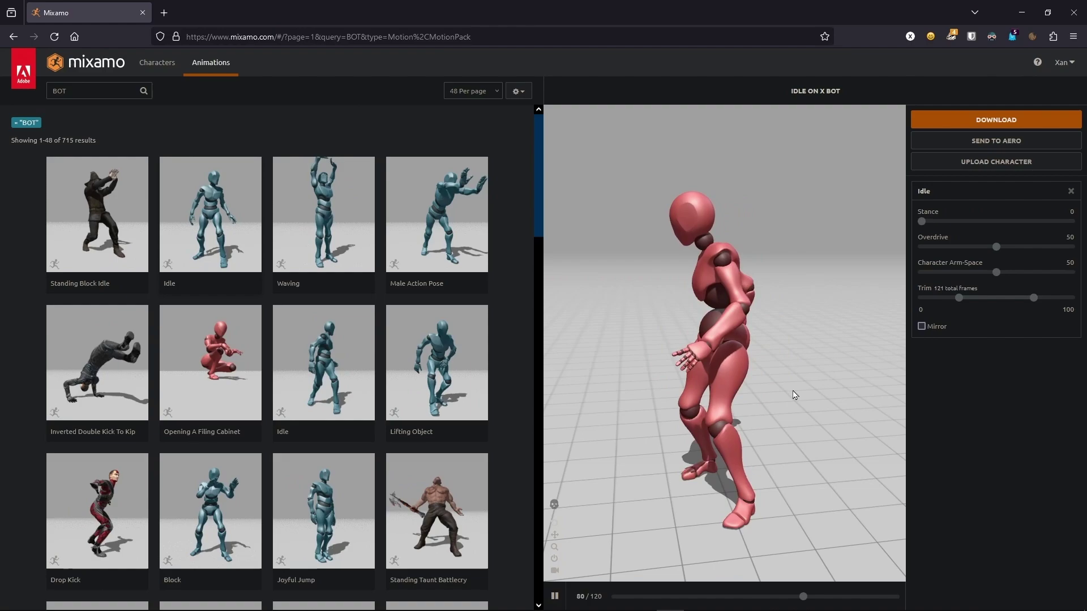
scroll(369, 317, "down", 3)
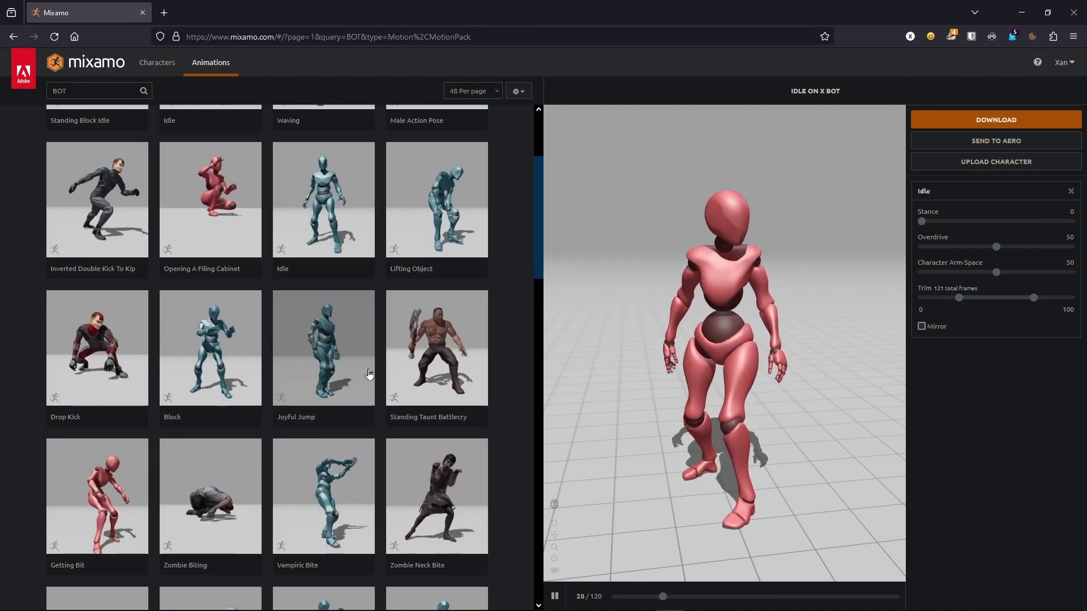
left_click(104, 206)
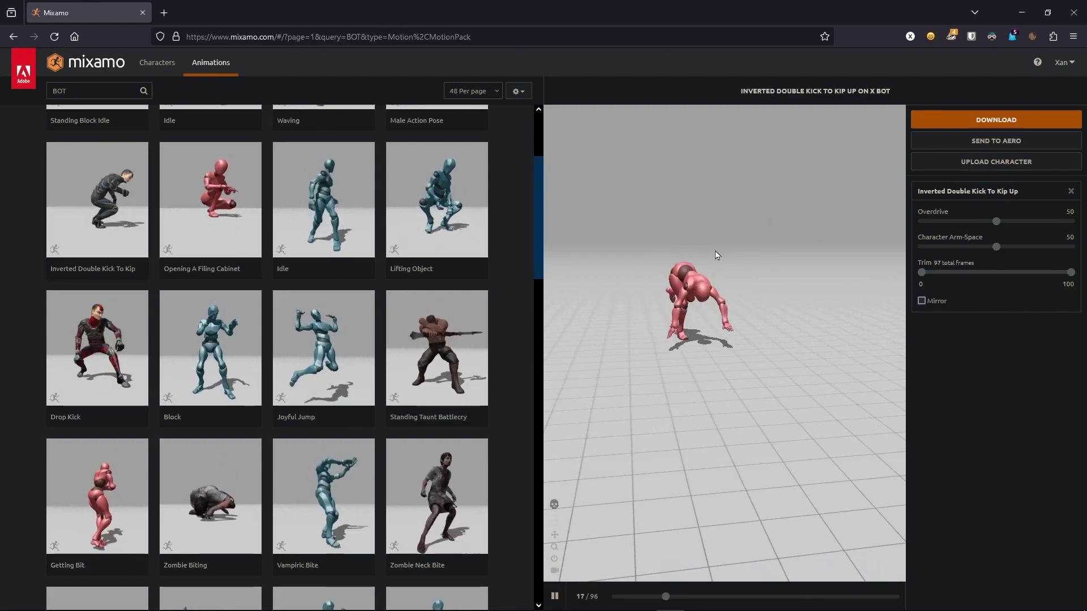
scroll(730, 263, "up", 5)
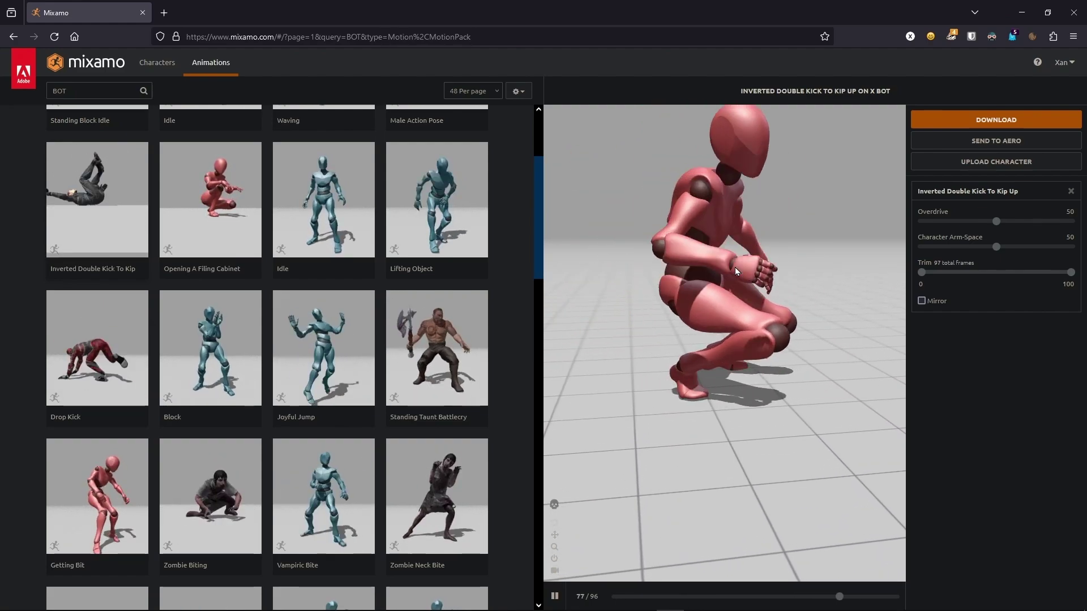
scroll(730, 277, "down", 5)
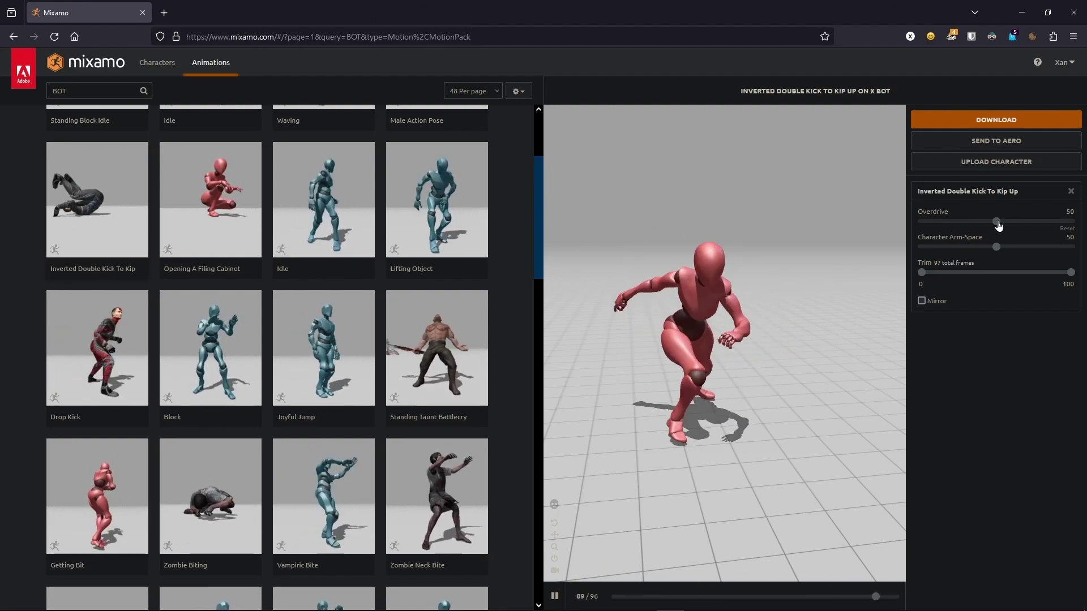
- Adjust the kick's Overdrive, trying 5 before settling on 84
left_click_drag(934, 225, 929, 224)
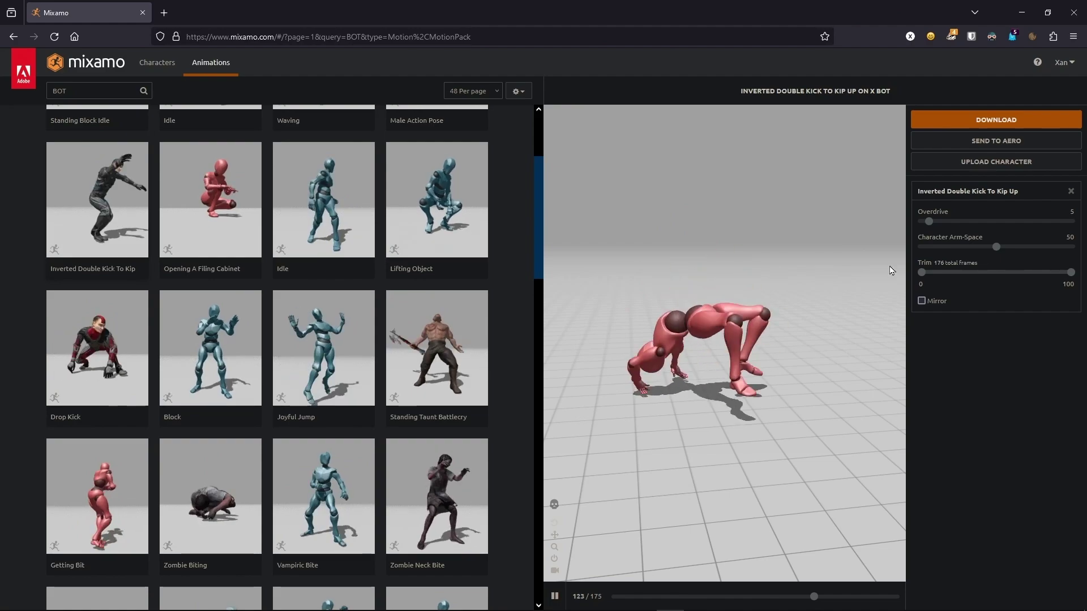
left_click(930, 224)
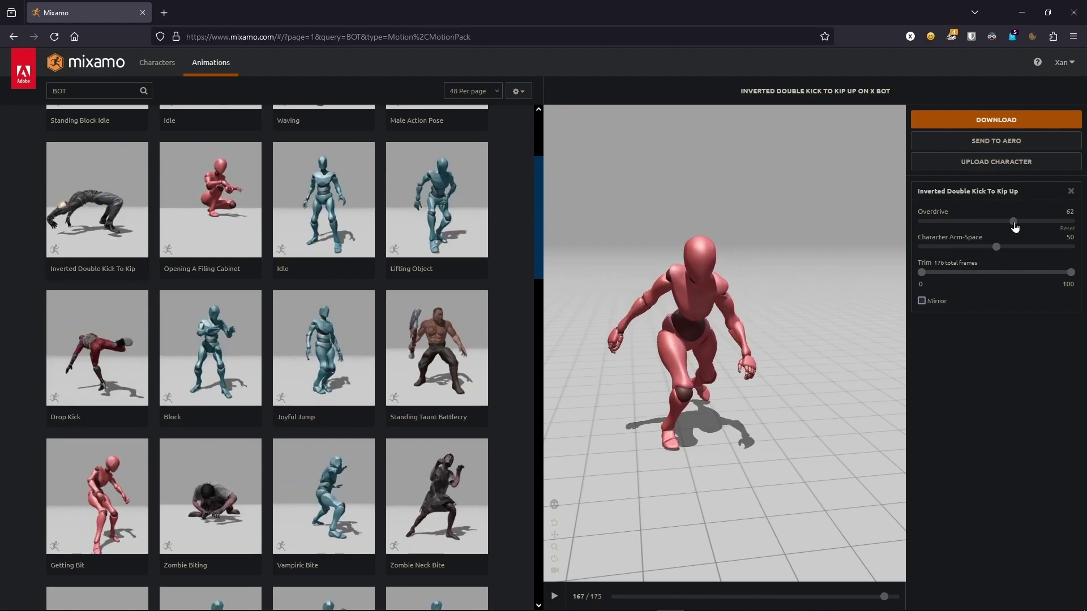
left_click_drag(1039, 222, 1047, 222)
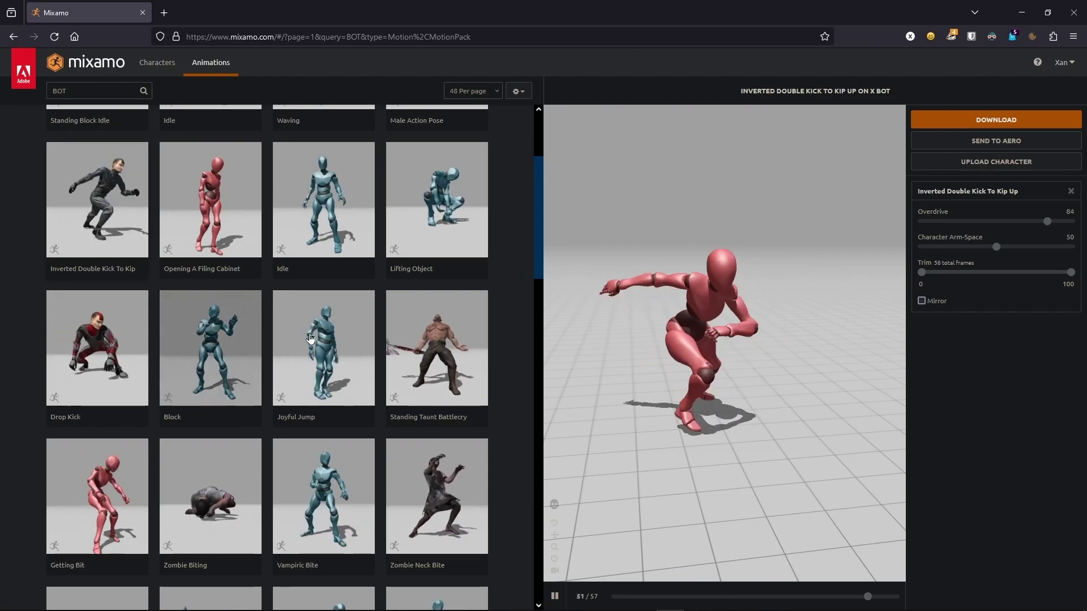
scroll(342, 358, "down", 5)
- Preview Getting Bit, then Body Jab Cross, on X Bot
left_click(98, 227)
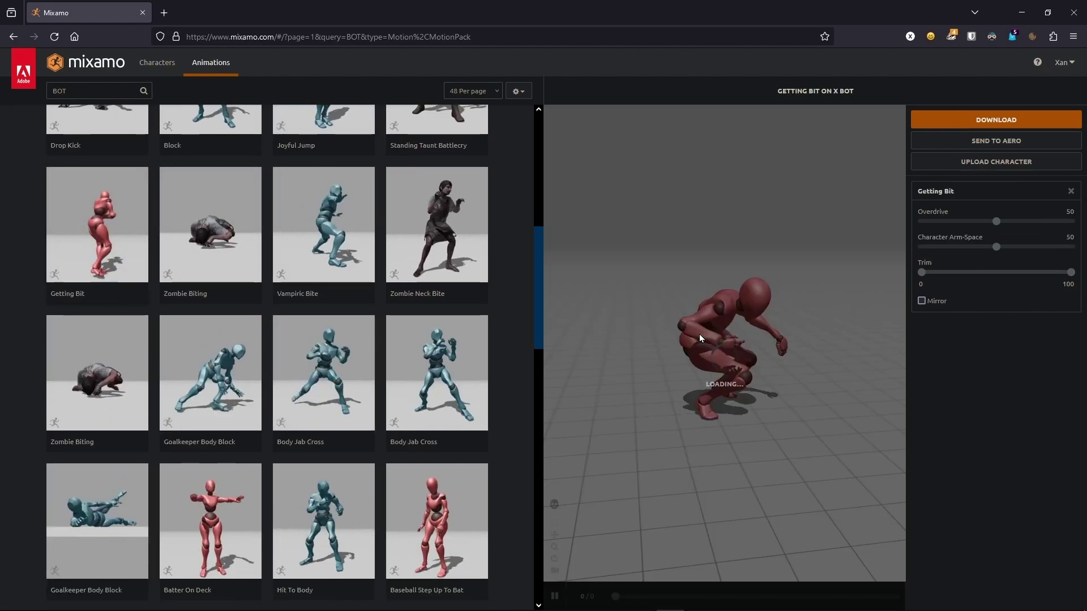
scroll(294, 363, "down", 8)
scroll(293, 363, "down", 2)
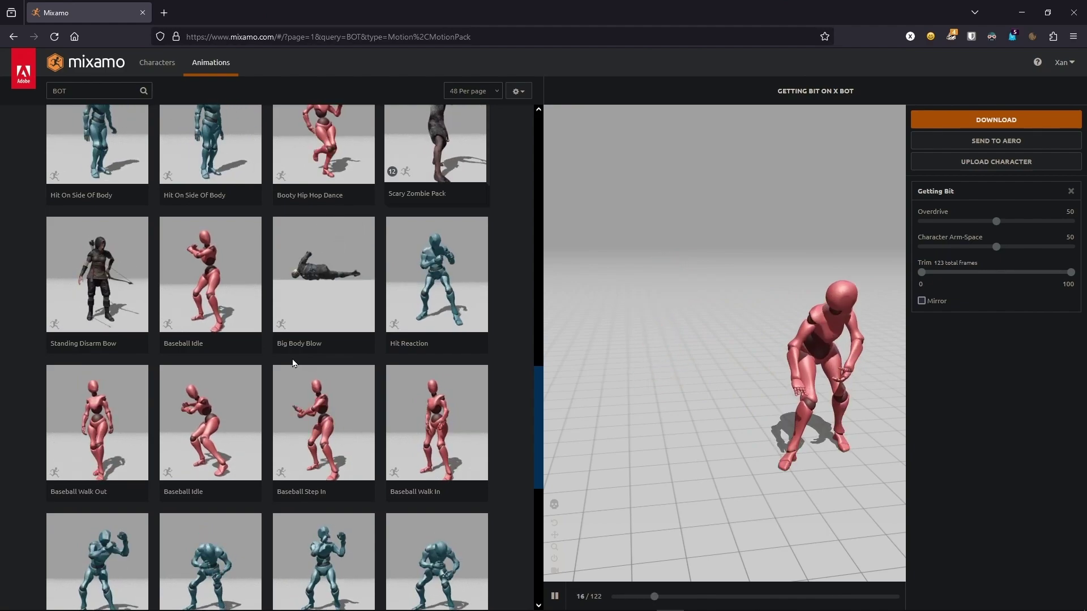
scroll(293, 364, "down", 2)
left_click(365, 451)
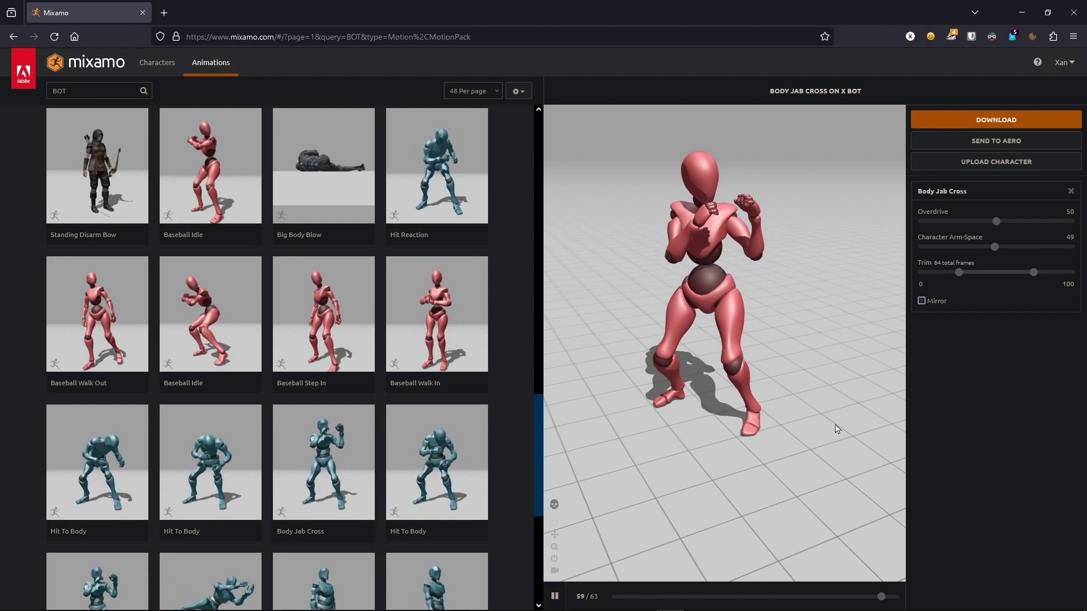
- Try Character Arm-Space 81 and 9, settle on 44, then delete the BOT search
left_click(994, 247)
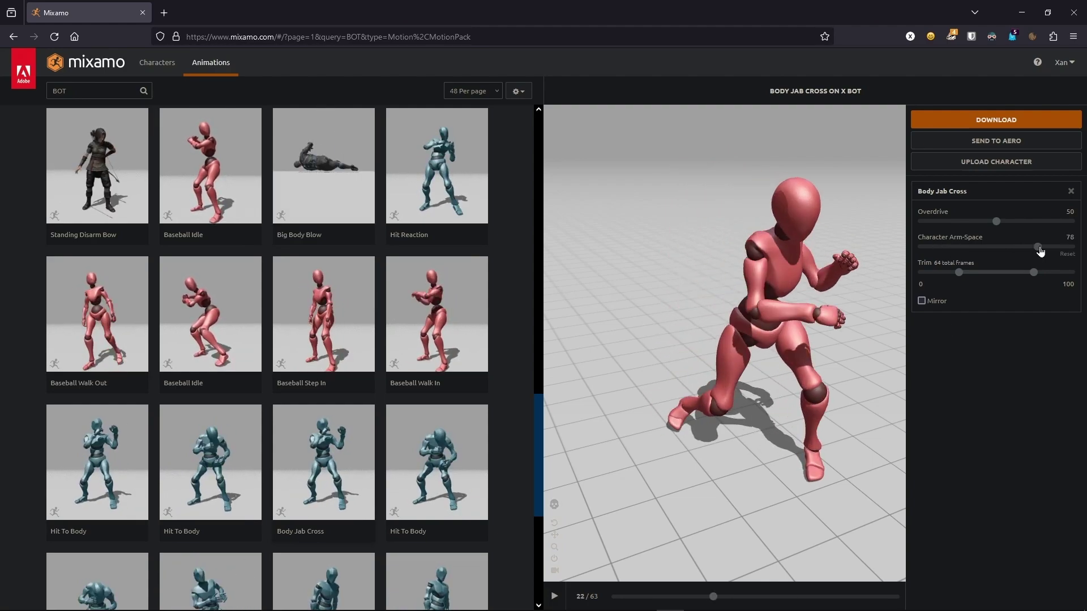
left_click_drag(1041, 251, 1044, 249)
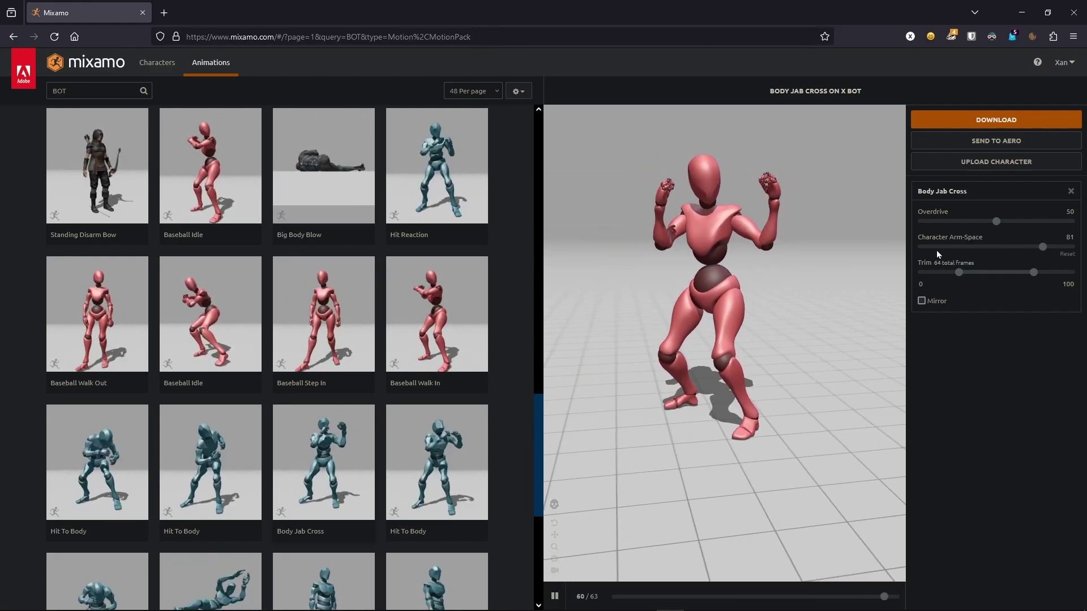
left_click(936, 250)
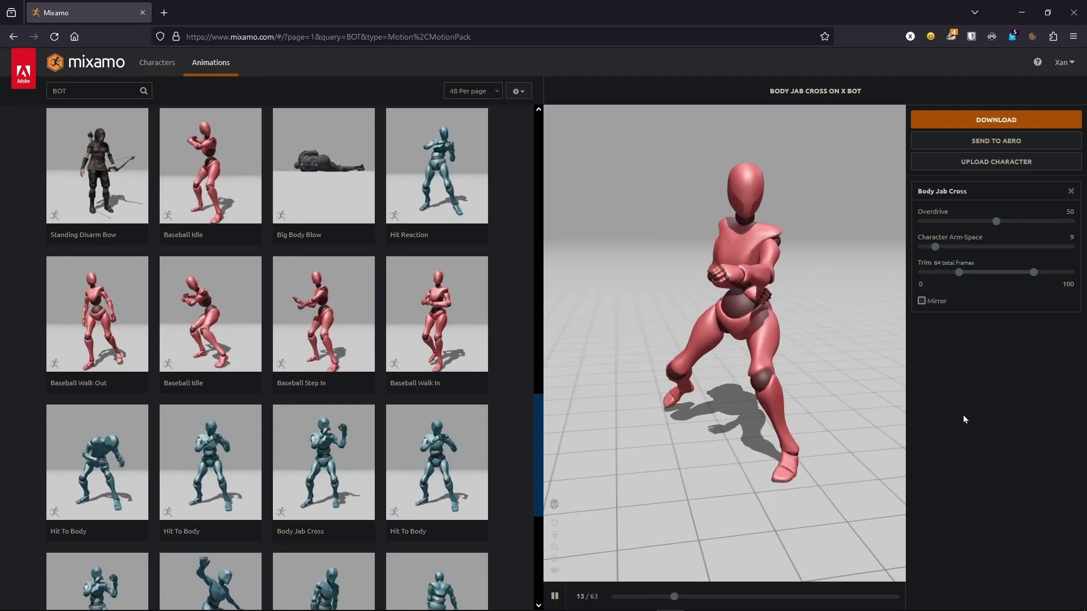
left_click(987, 248)
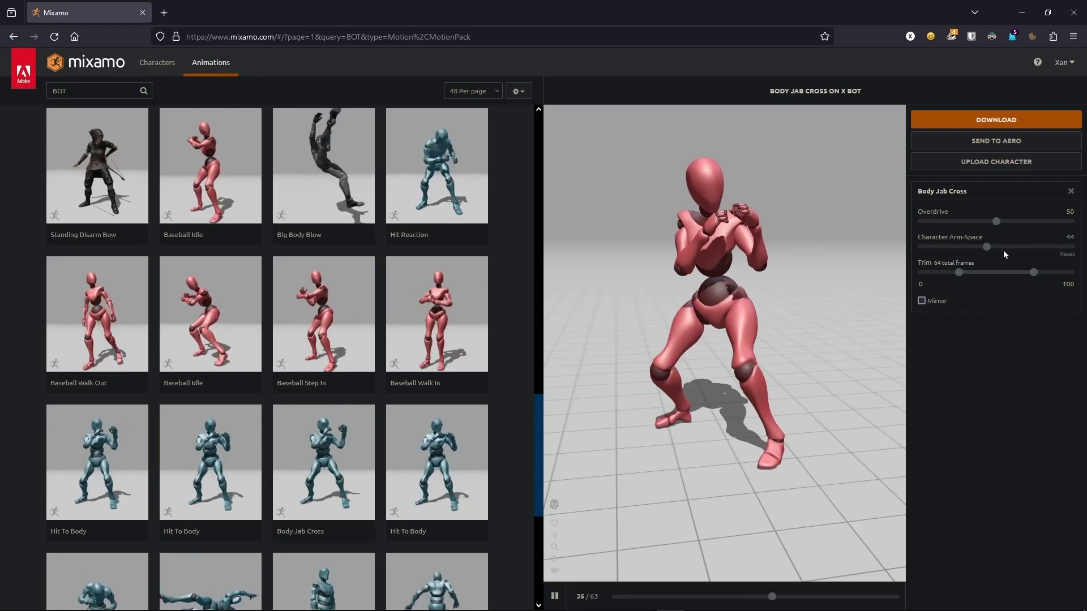
double_click(99, 91)
key("BackSpace")
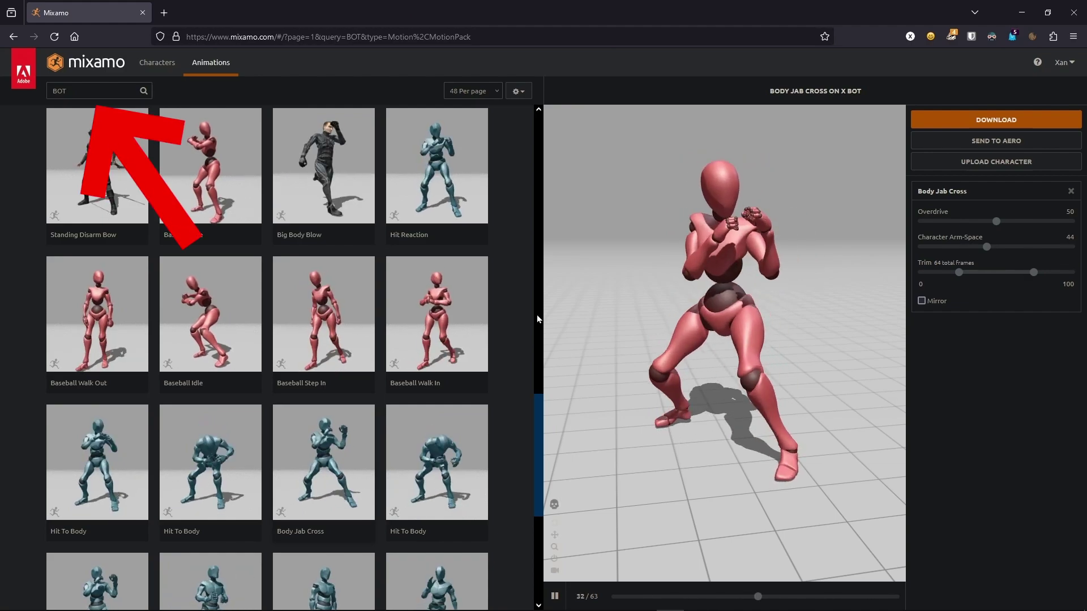
- Try the Combat, Adventure and Sport genre filters, then clear them all
left_click(98, 91)
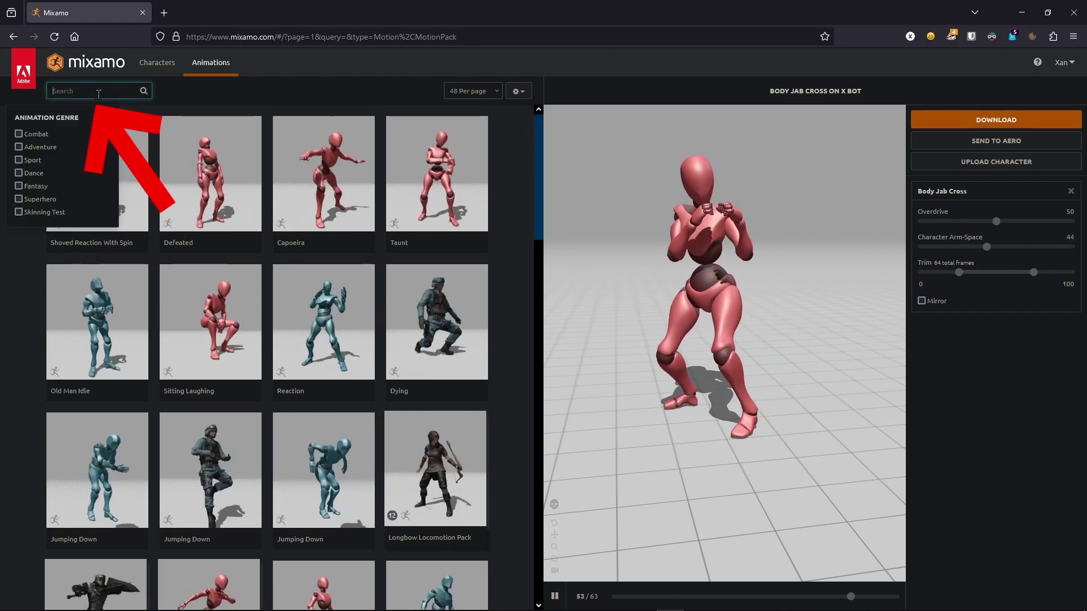
left_click(35, 136)
left_click(41, 147)
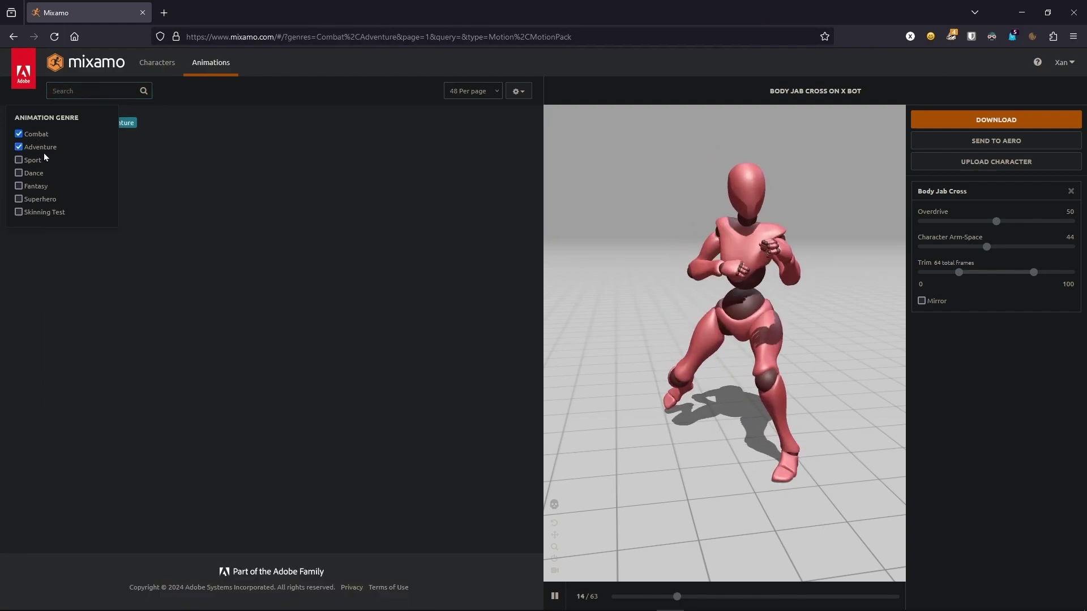
left_click(19, 134)
left_click(27, 158)
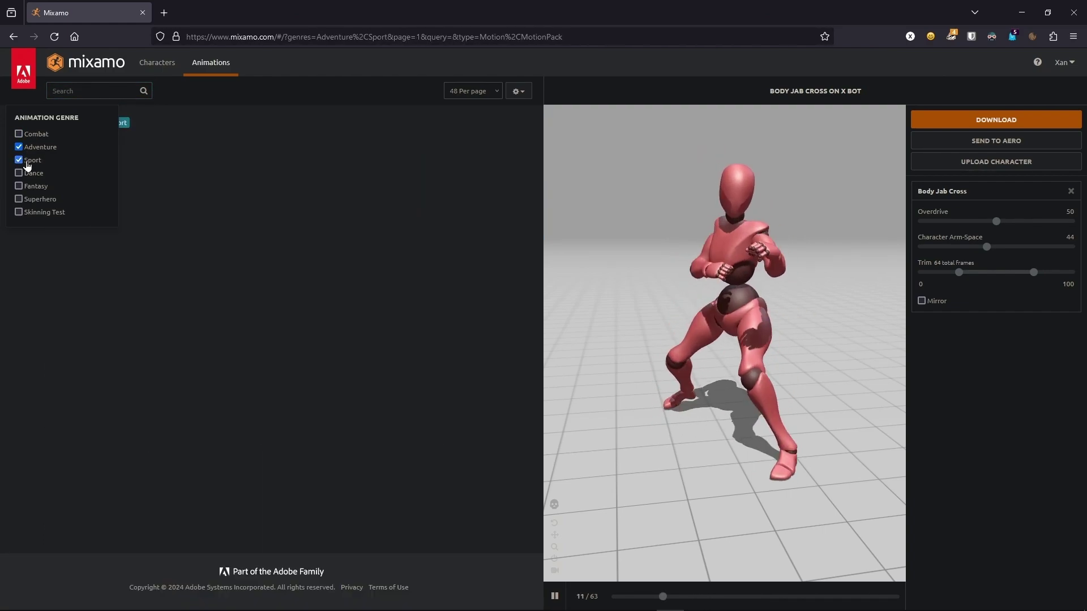
left_click(34, 146)
left_click(31, 160)
- Search animations for 'walk' and preview Walking on X Bot
left_click(90, 90)
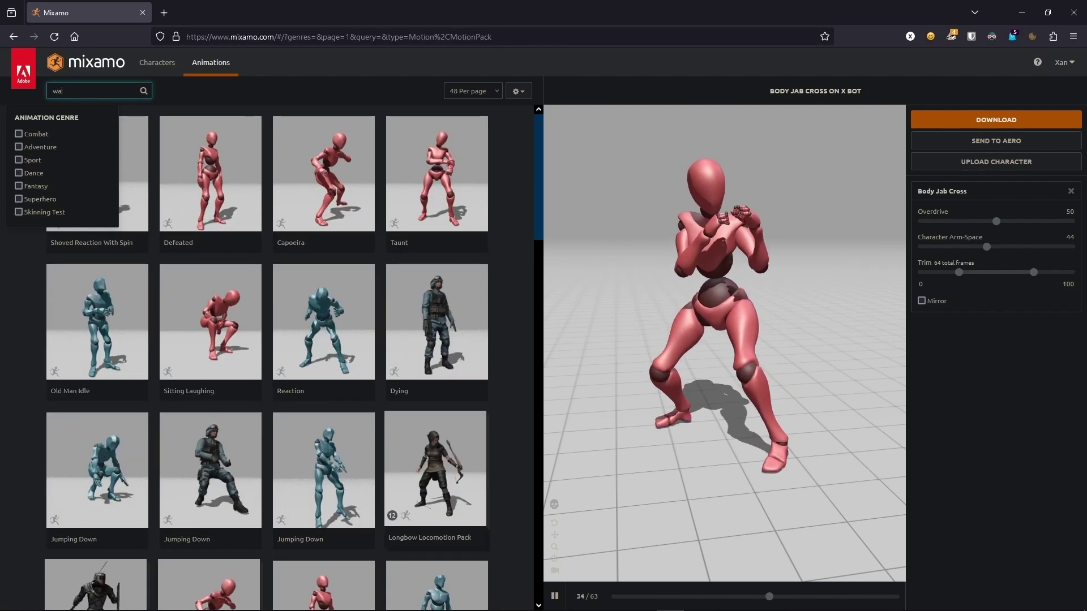
type("walk")
key("Return")
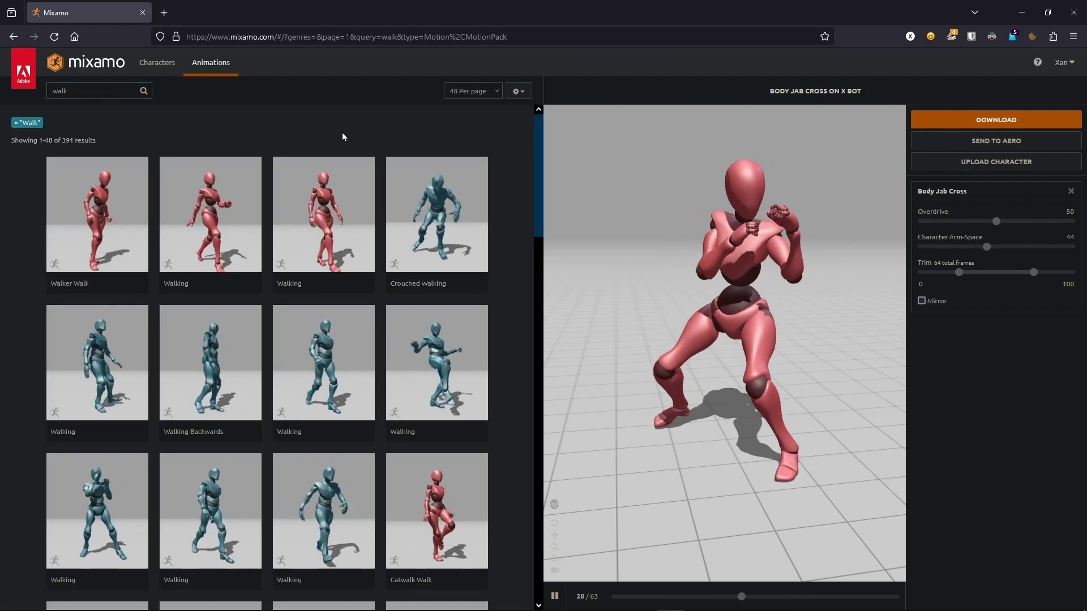
left_click(332, 219)
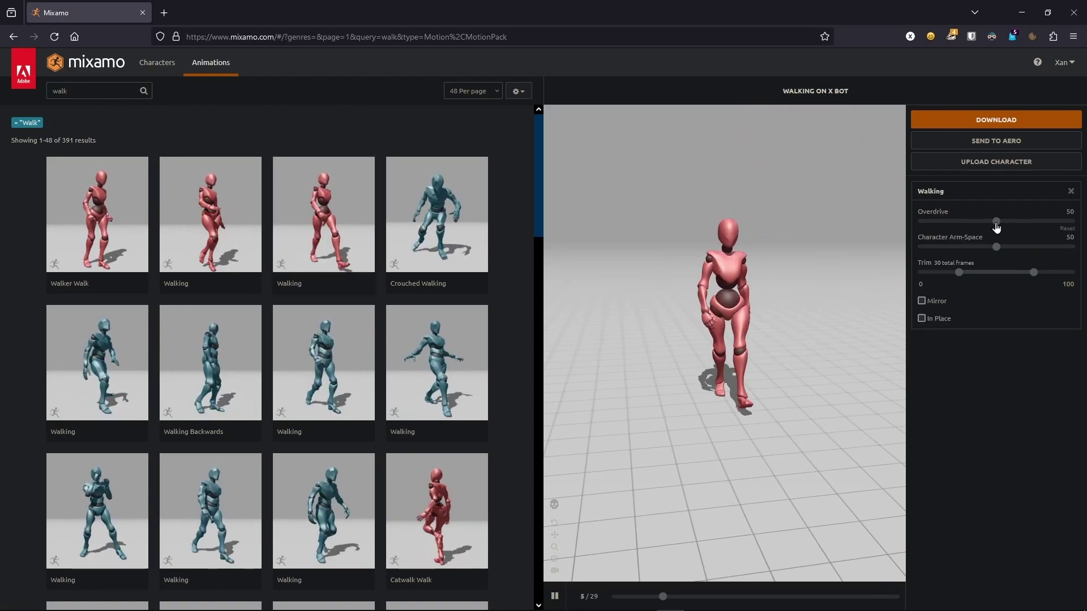
- Set Walking's Overdrive and Character Arm-Space to 51 and enable In Place
left_click_drag(994, 222, 1032, 225)
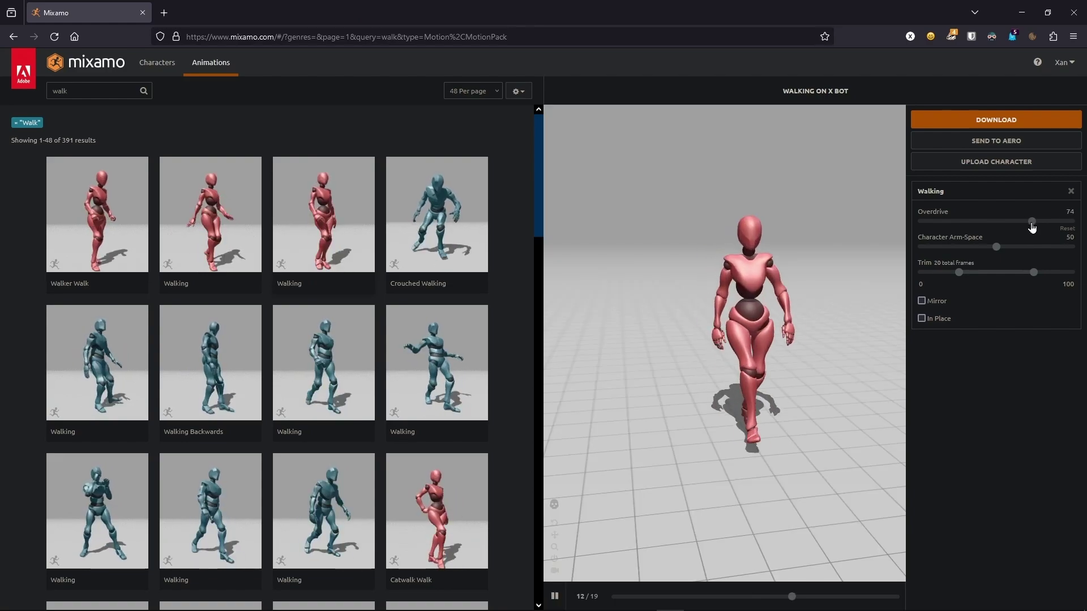
left_click_drag(942, 226, 942, 226)
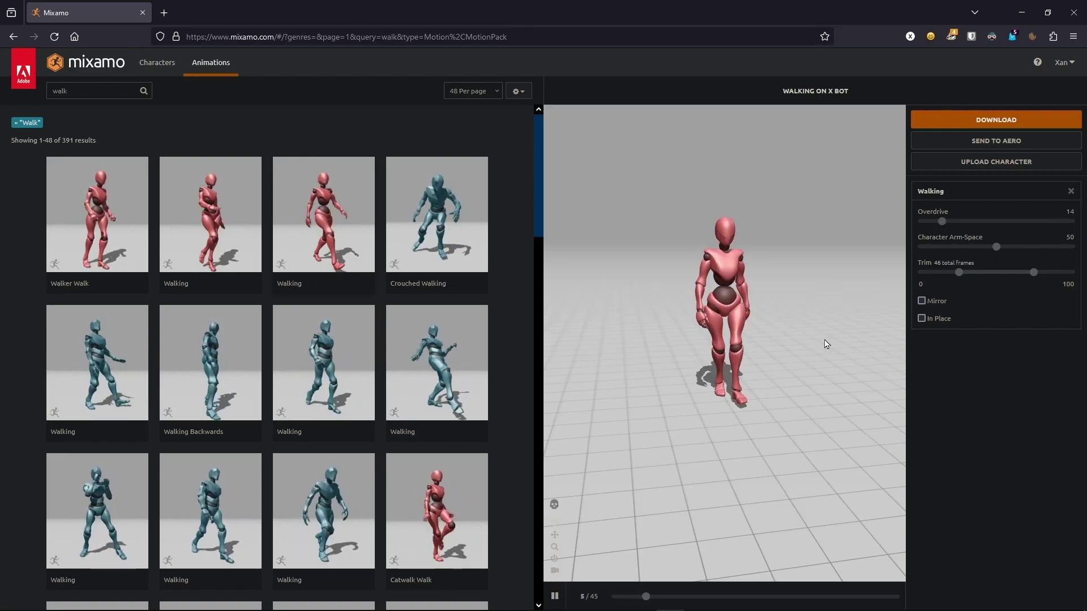
left_click_drag(945, 224, 1001, 225)
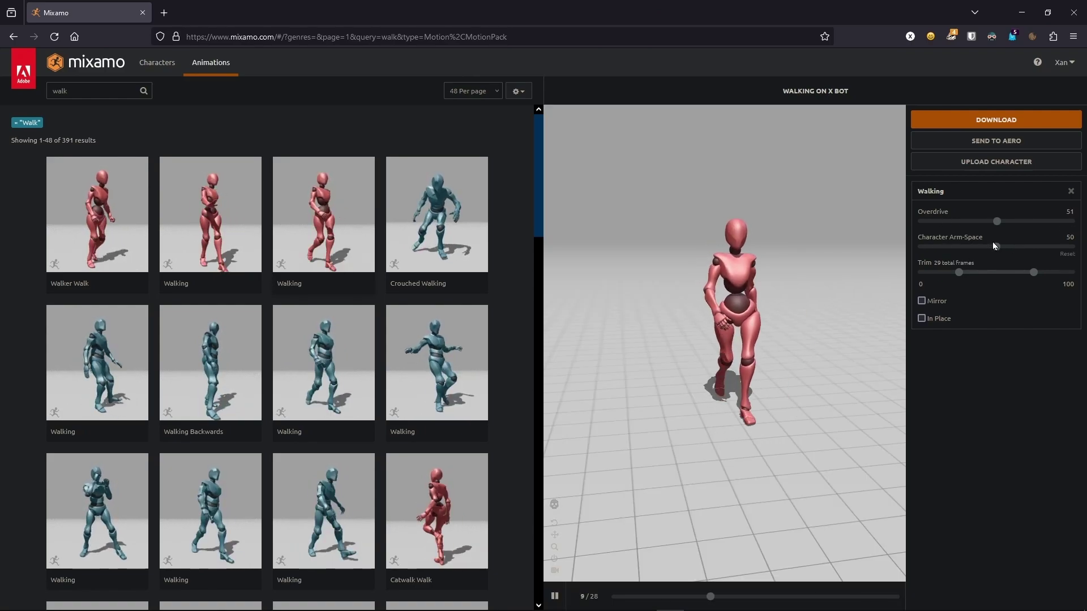
left_click_drag(1014, 247, 1051, 250)
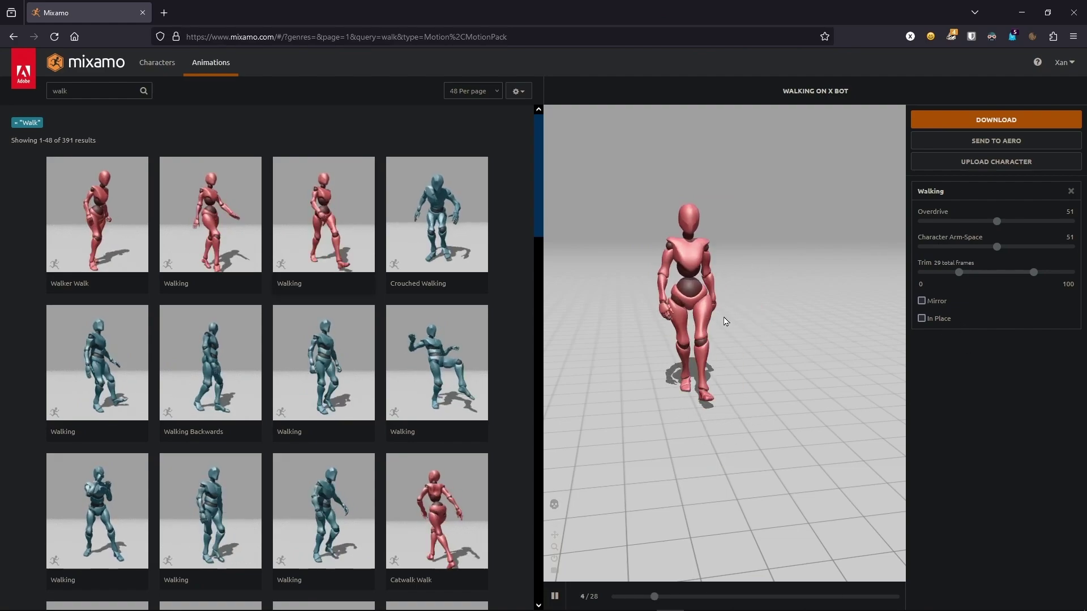
left_click_drag(742, 437, 721, 355)
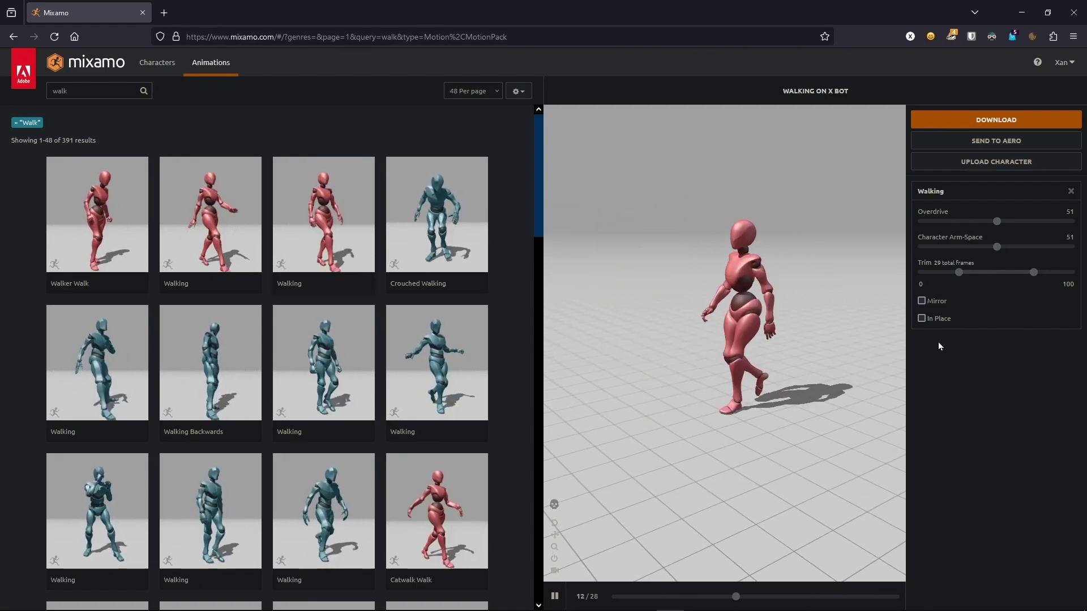
left_click(923, 319)
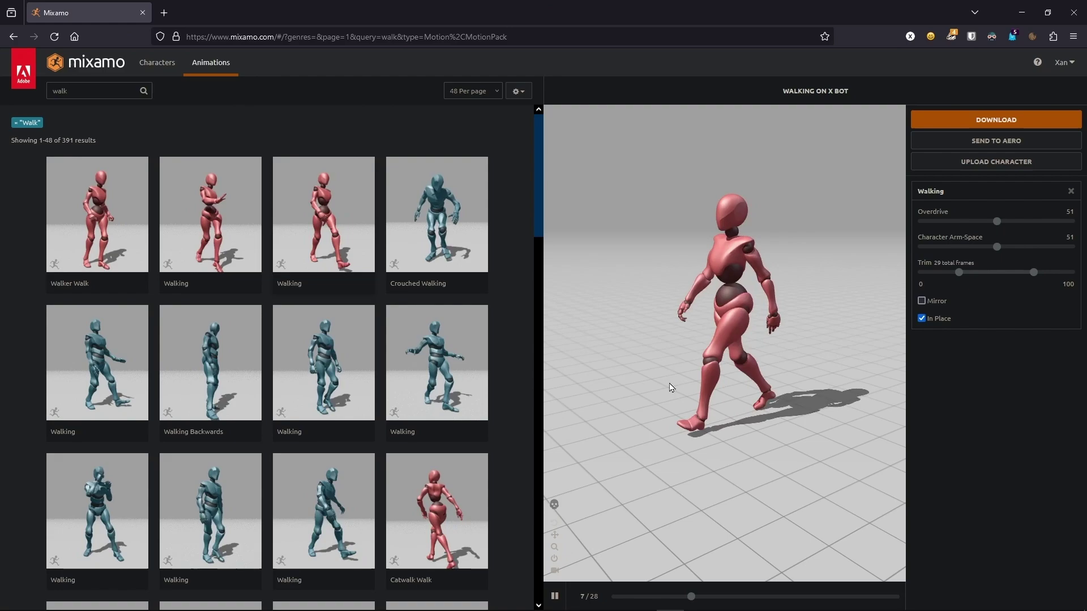
left_click(1003, 162)
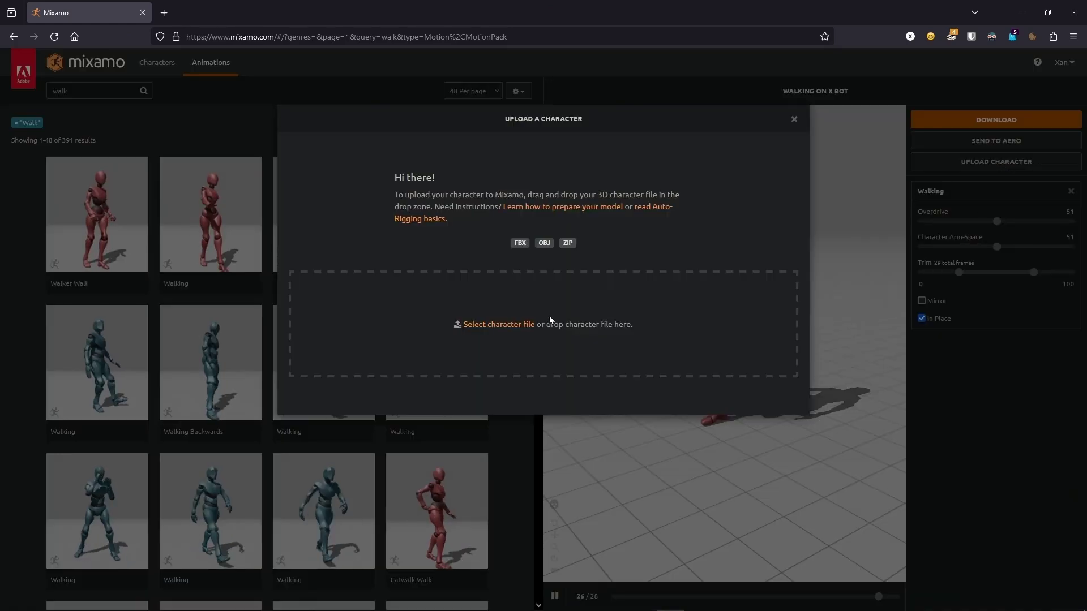
left_click(795, 120)
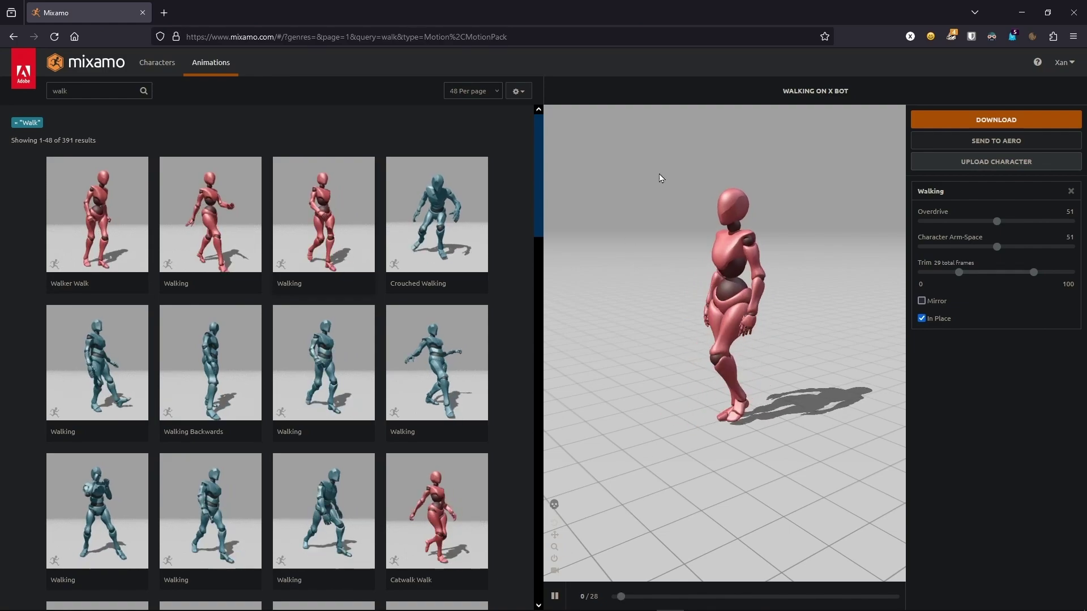
- Download Walking as FBX Binary with skin at 30 frames per second
left_click(993, 121)
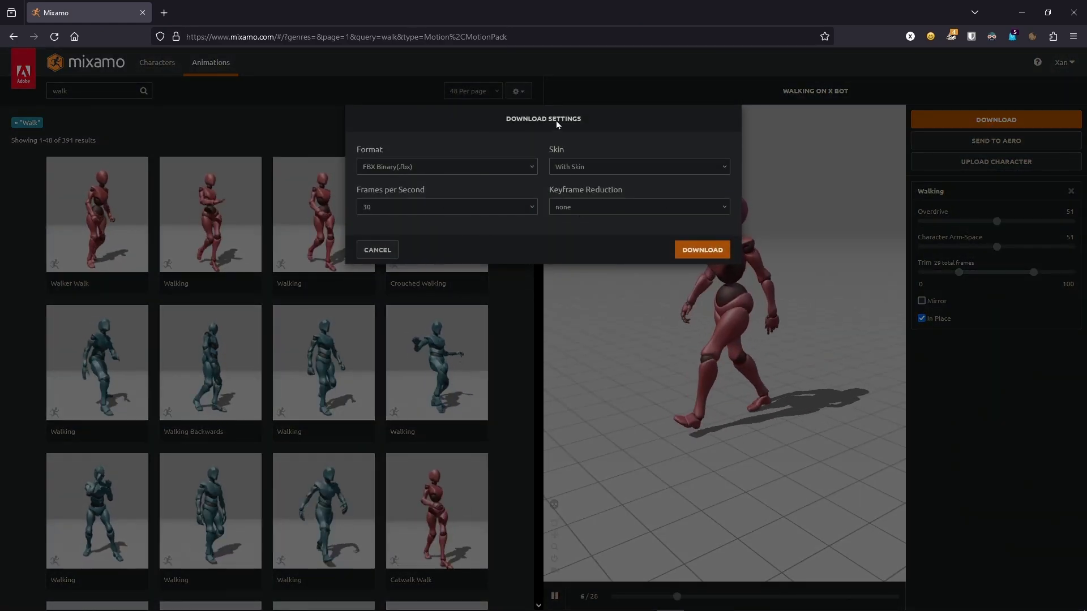
left_click(715, 249)
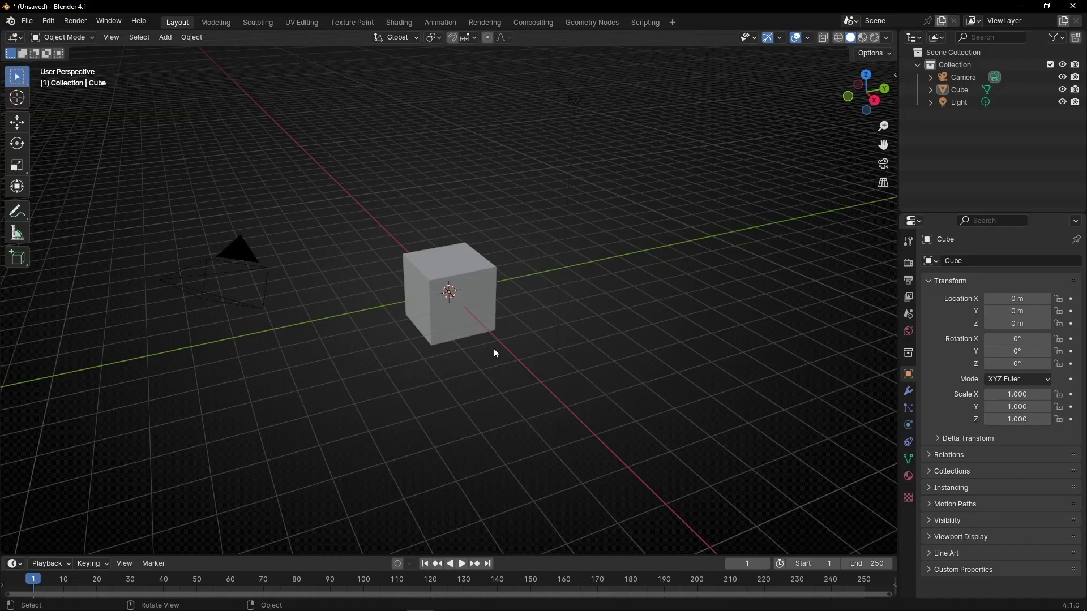
- Delete the default cube and import Walking.fbx from Downloads via File > Import > FBX
key("Delete")
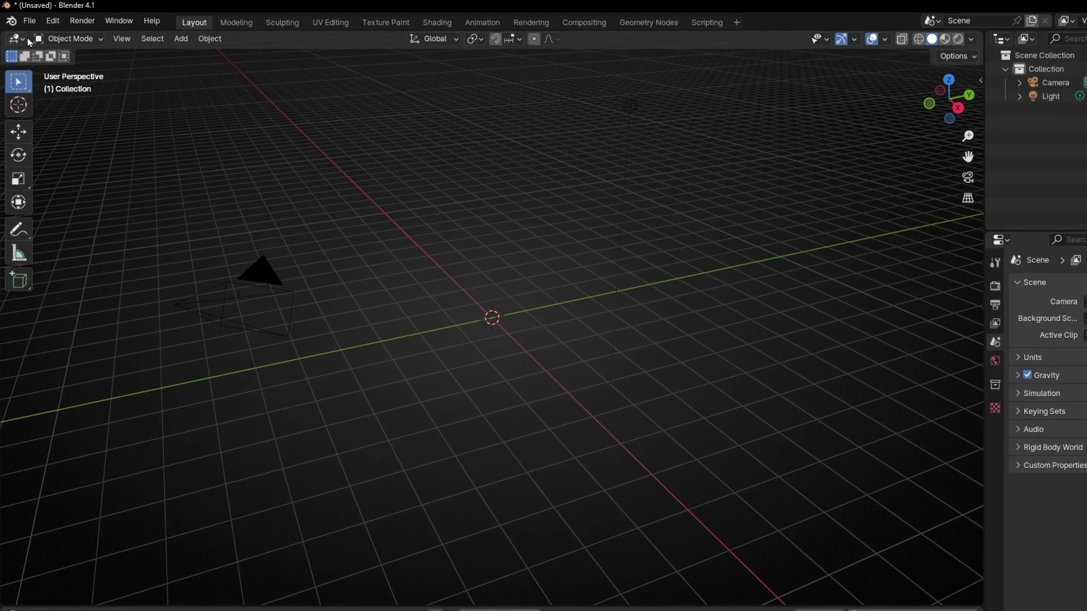
left_click(29, 20)
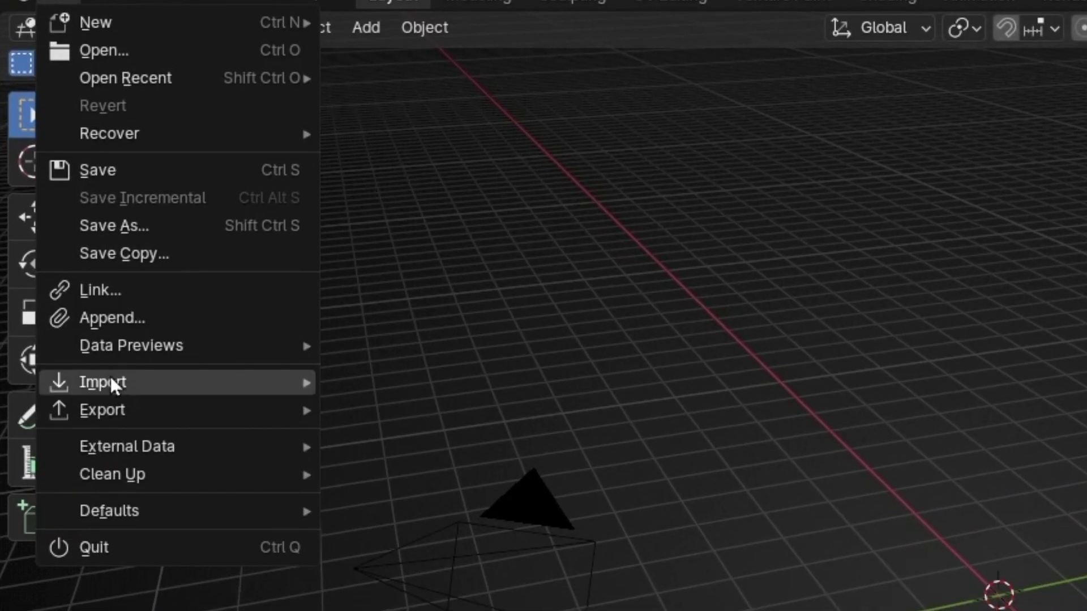
mouse_move(57, 218)
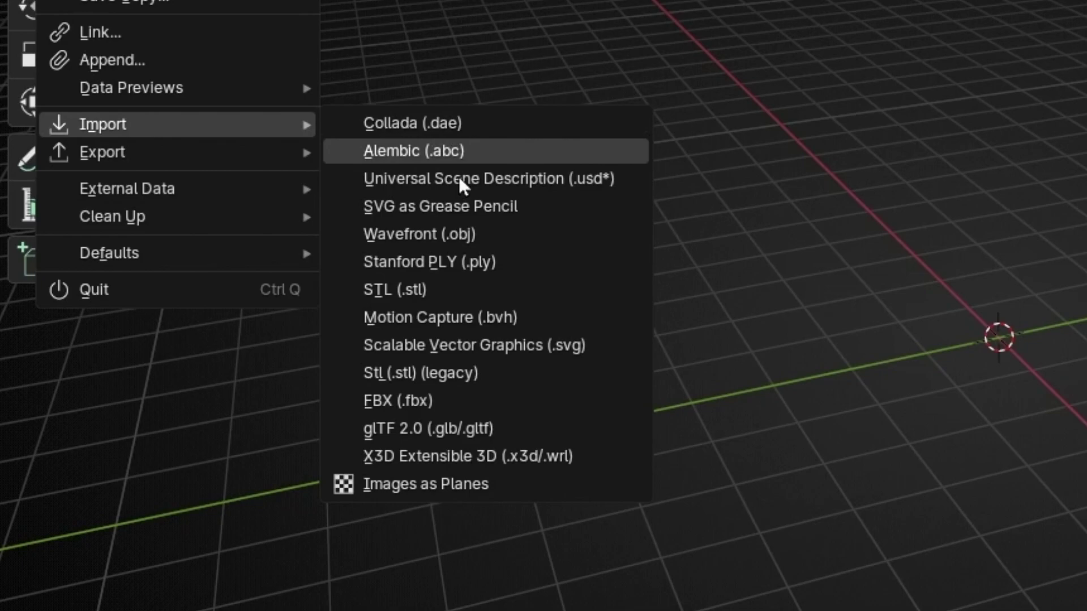
left_click(398, 401)
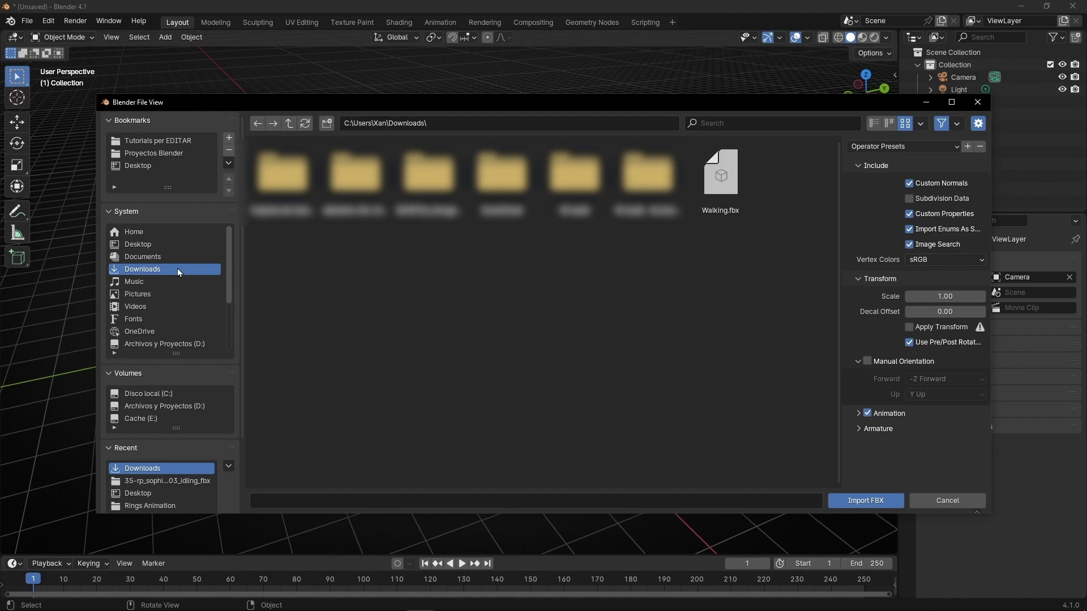
left_click(720, 198)
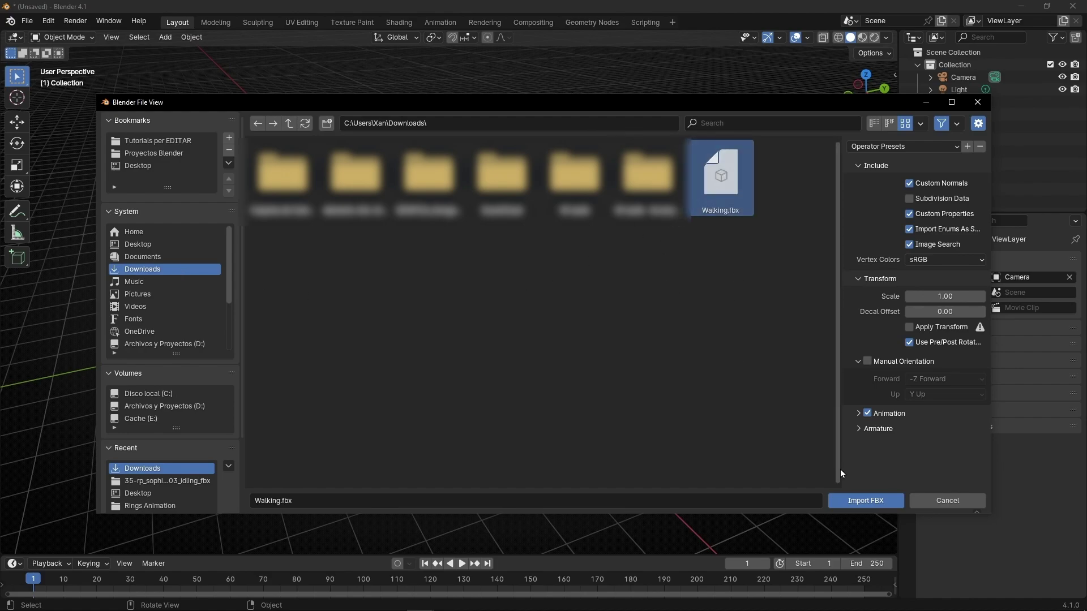
left_click(857, 505)
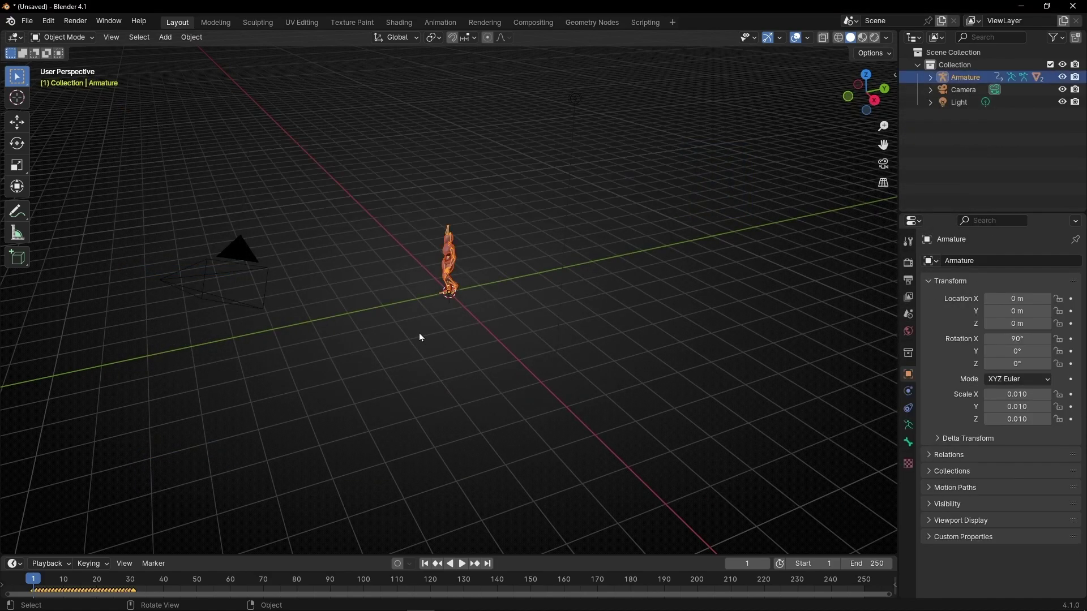
- Frame the character, enlarge the timeline slightly, and play the imported walk
scroll(419, 333, "up", 10)
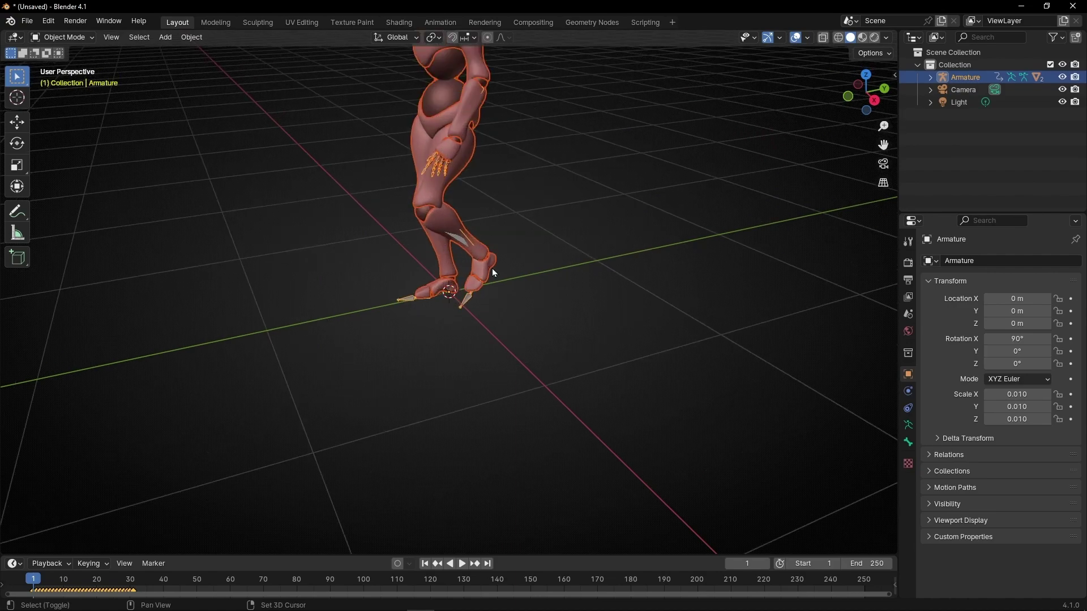
middle_click_drag(491, 272, 566, 358, "shift")
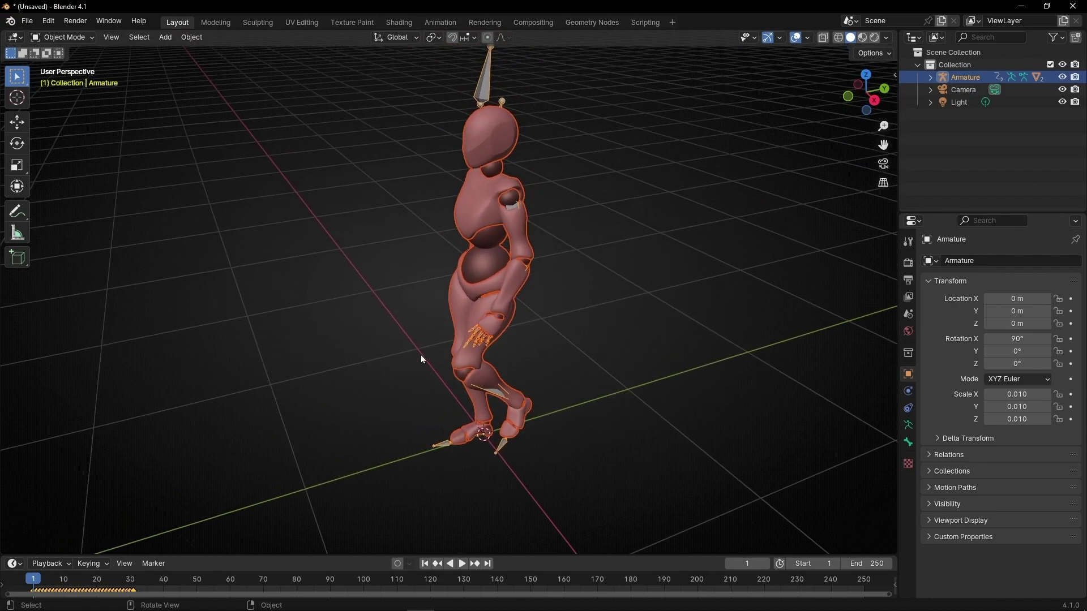
left_click_drag(373, 558, 374, 513)
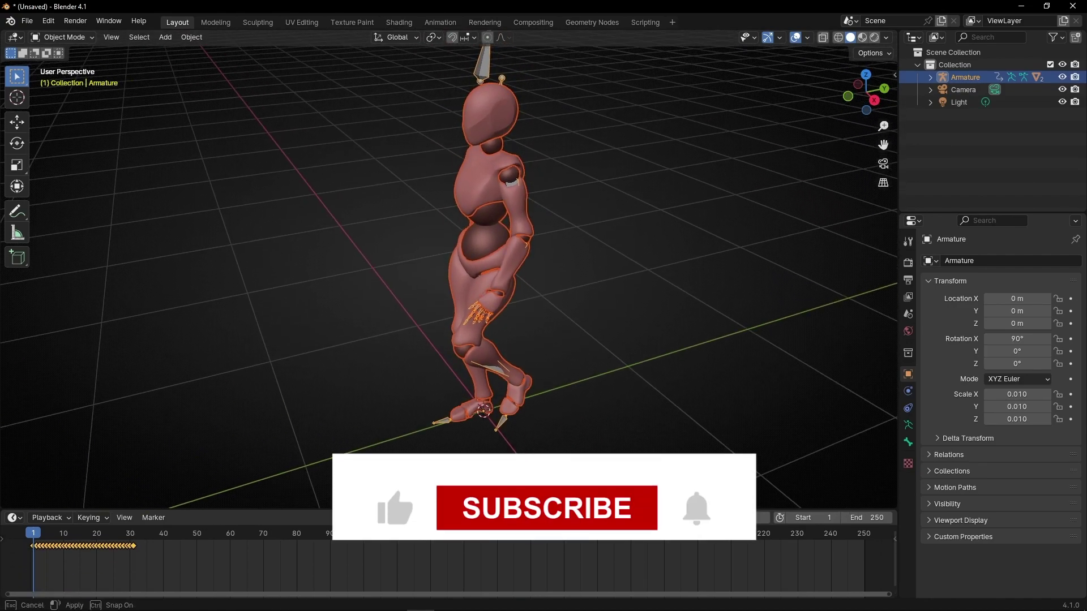
key("space")
key("space")
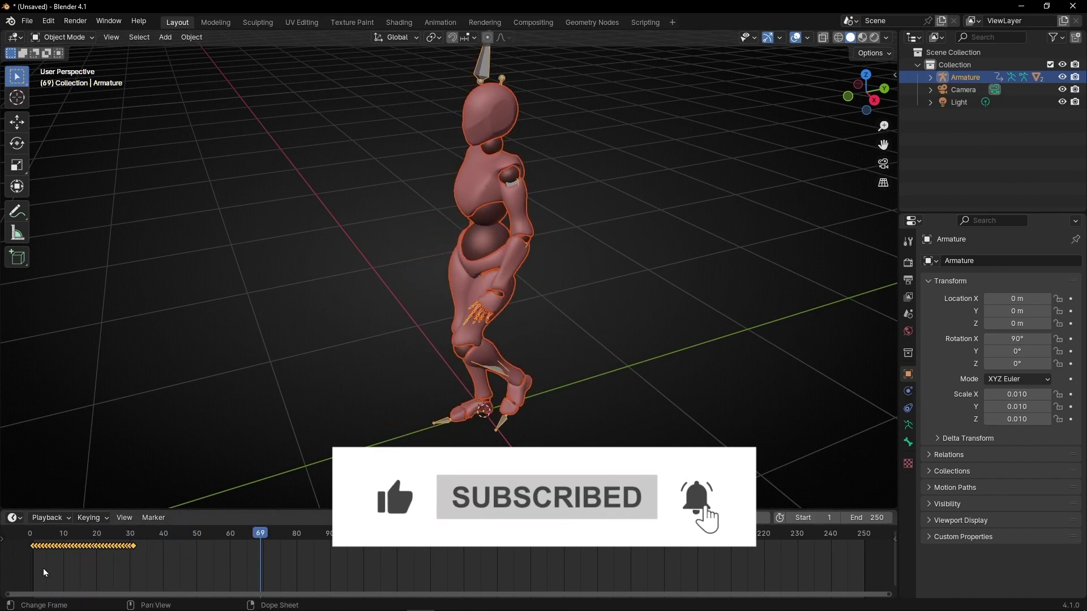
left_click(121, 535)
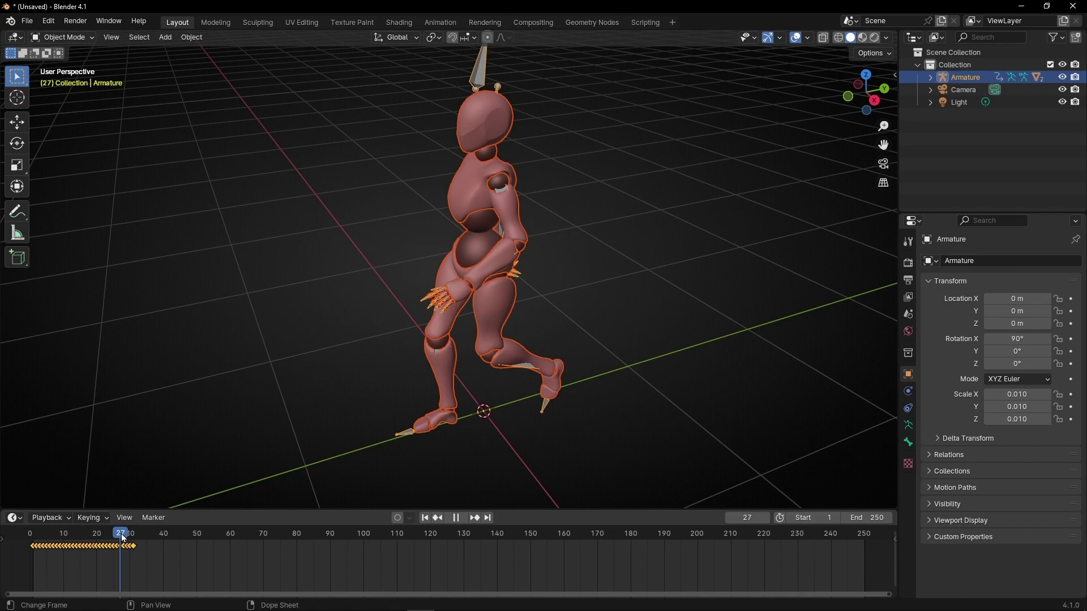
key("space")
key("space")
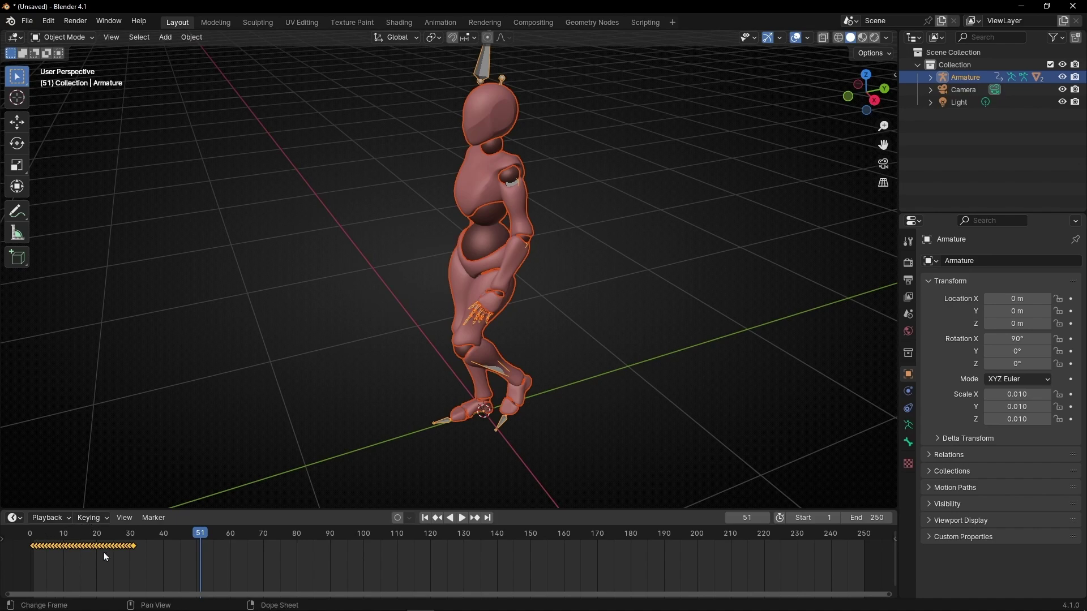
- Try End frame 30 and play from frame 1, then restore End to 250 and enlarge the timeline
double_click(869, 516)
type("30")
key("Return")
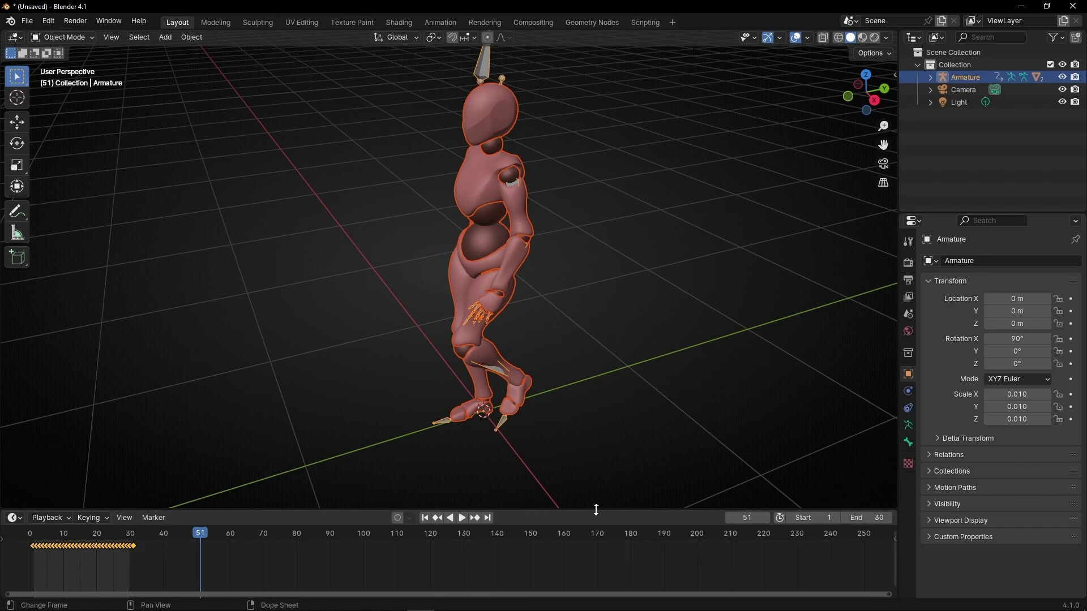
left_click(425, 518)
key("space")
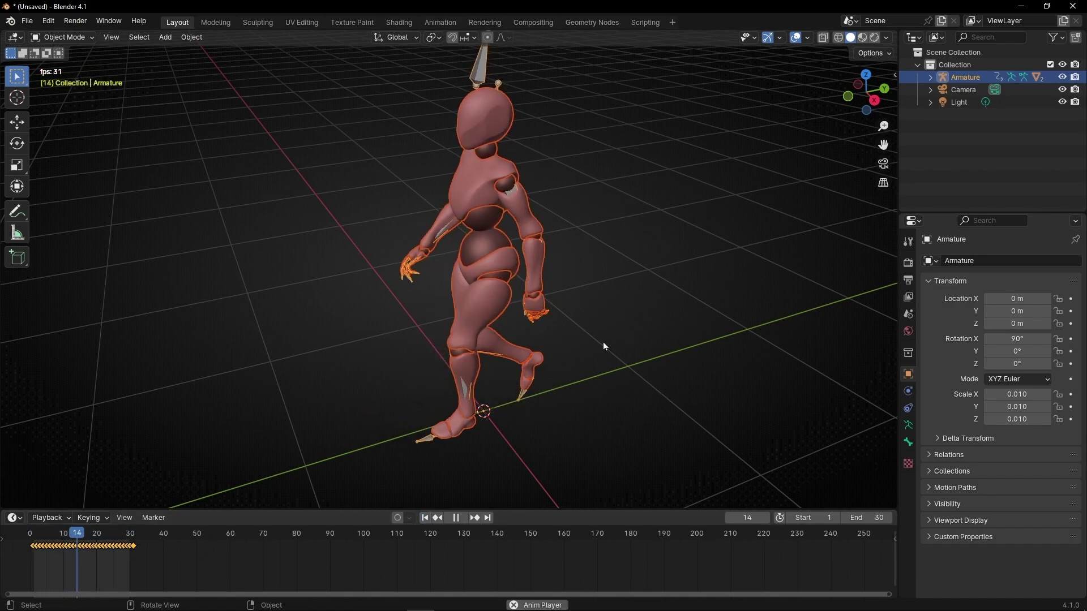
key("space")
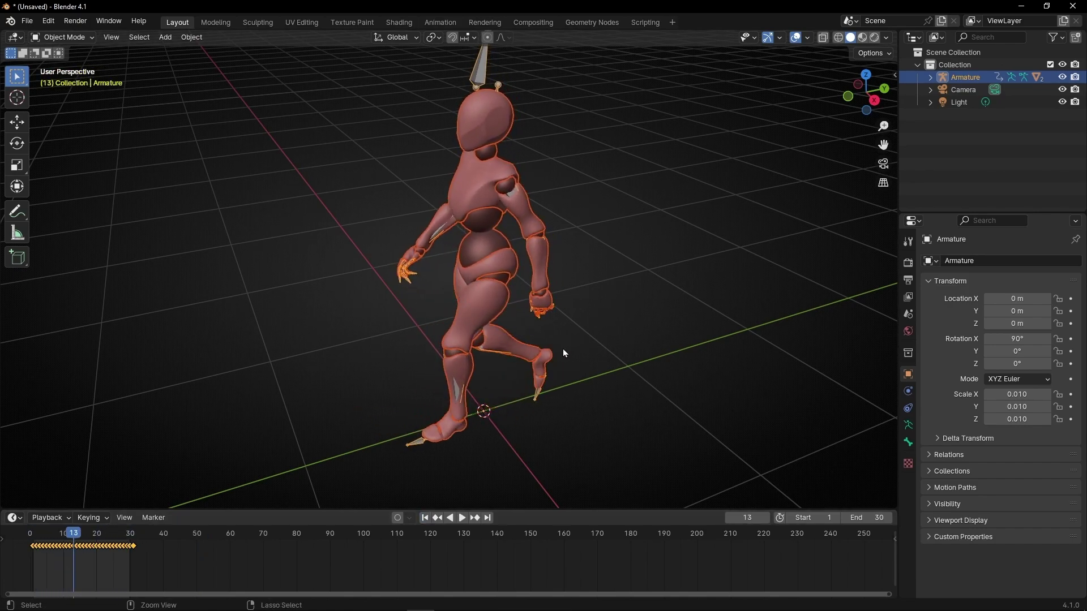
key("ctrl+z")
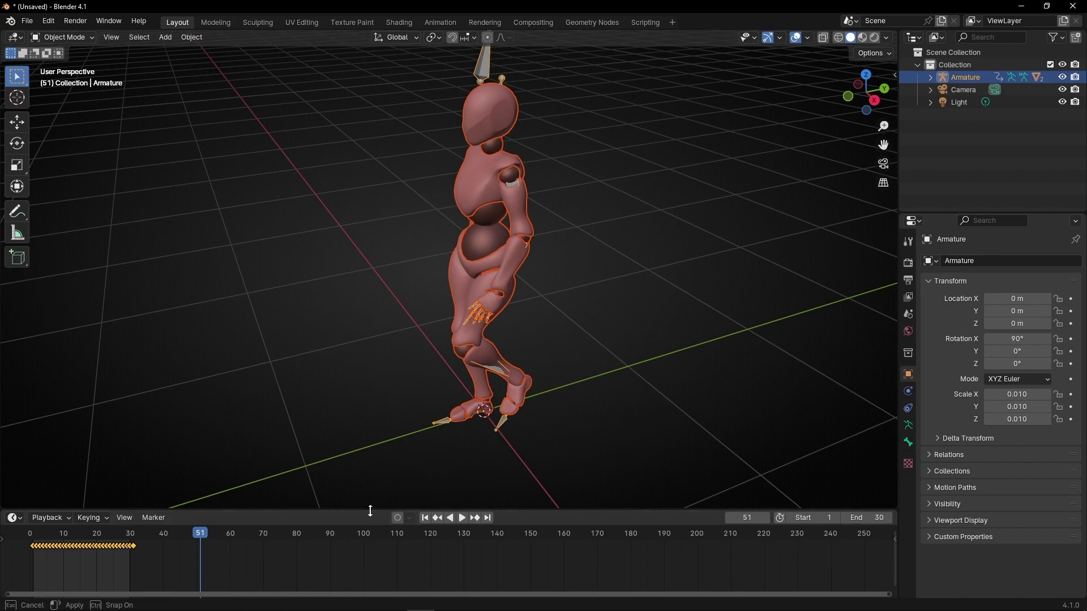
left_click_drag(369, 510, 369, 419)
key("BackSpace")
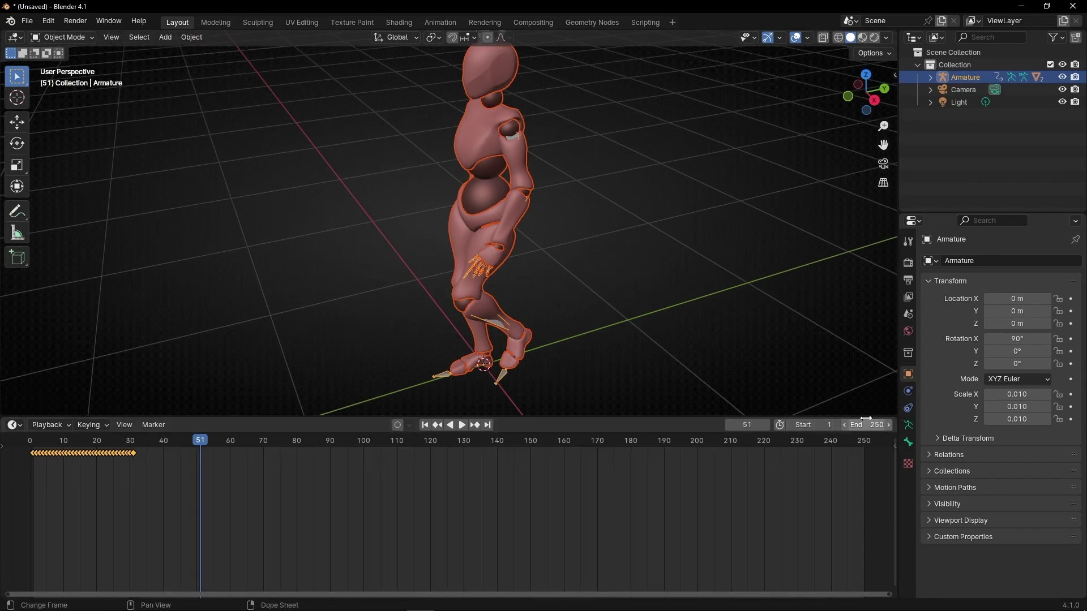
- Switch the timeline area to the Graph Editor and play to view the walk curves
left_click(14, 425)
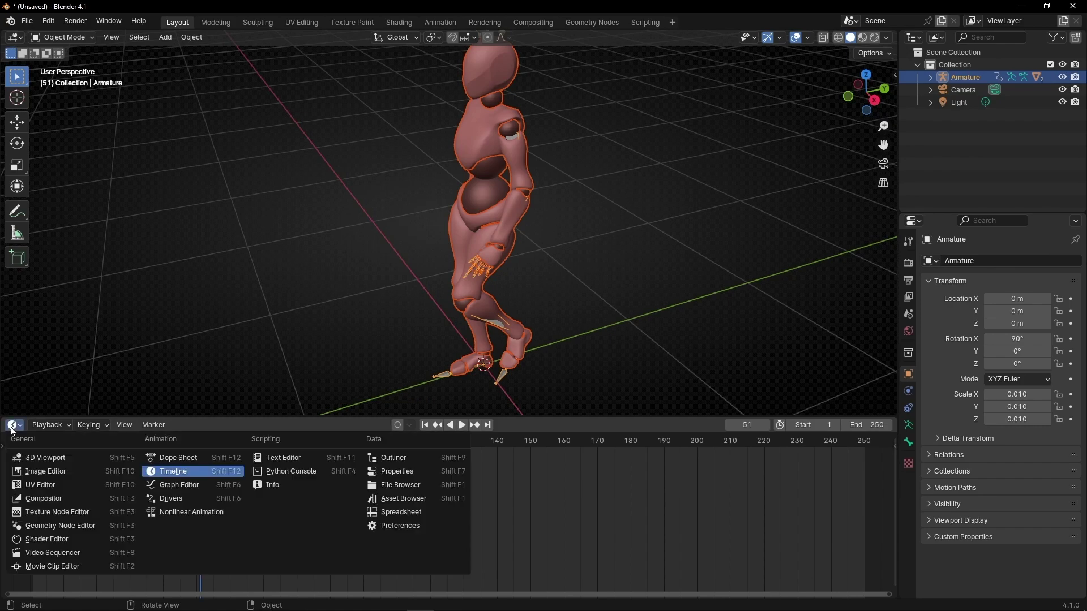
left_click(180, 484)
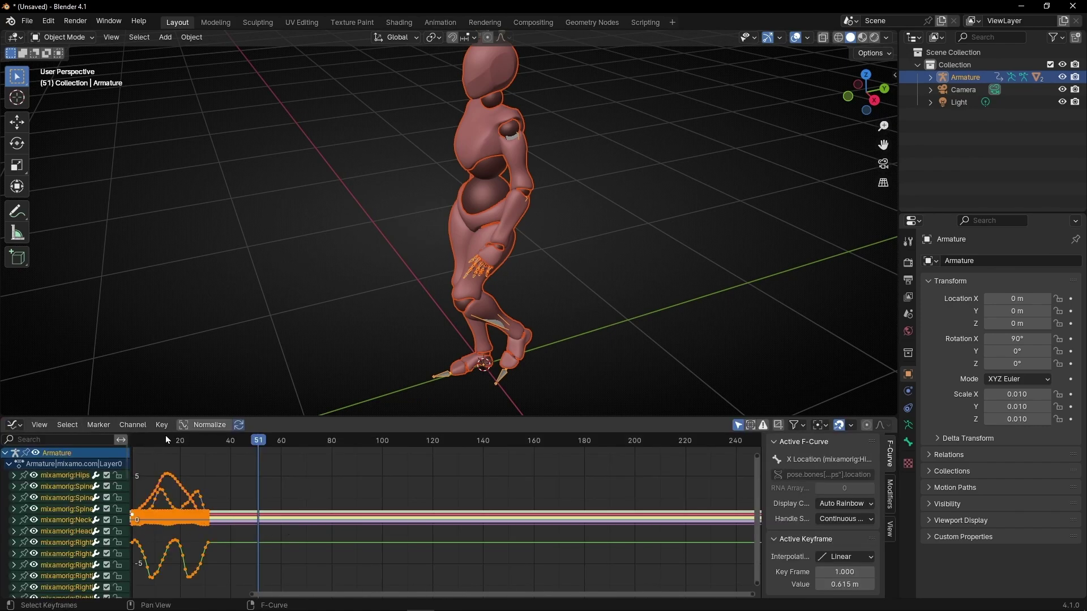
left_click_drag(143, 440, 130, 440)
key("space")
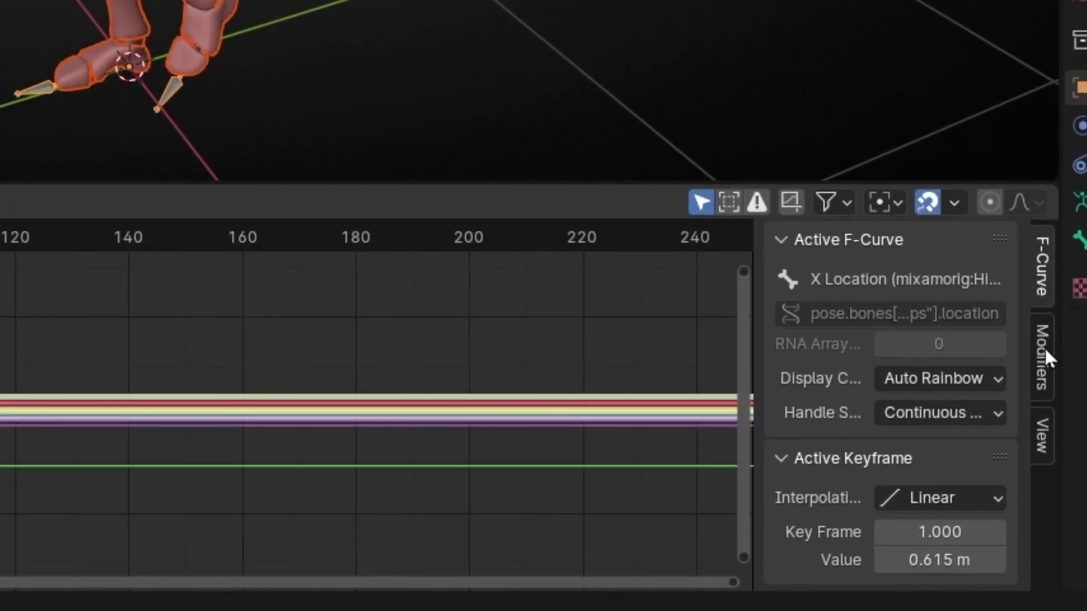
- Add a Cycles modifier in the sidebar's Modifiers tab and play back to check the loop
left_click(891, 494)
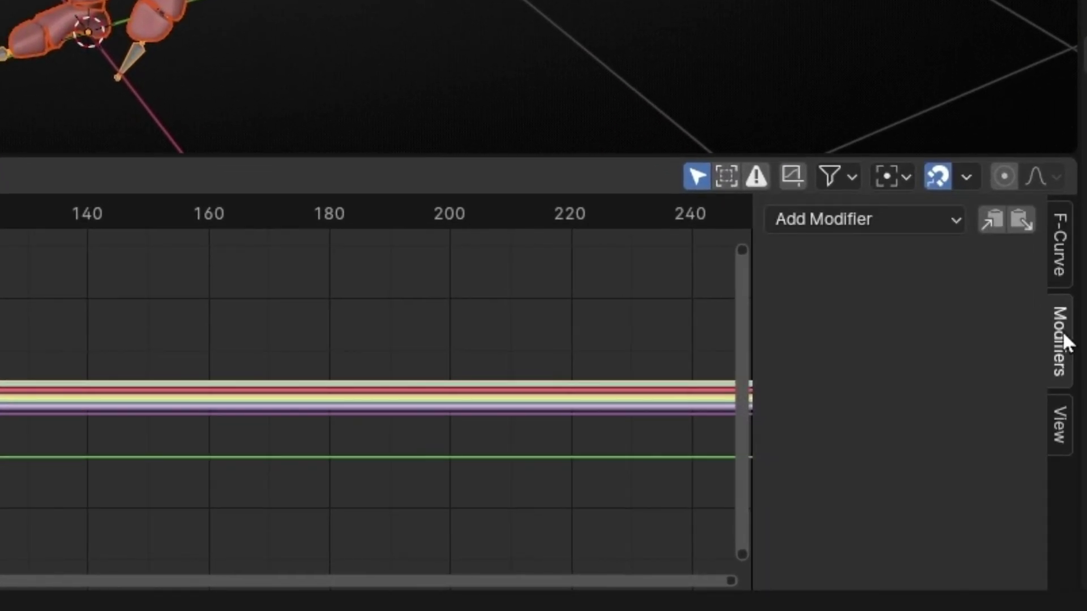
left_click(878, 224)
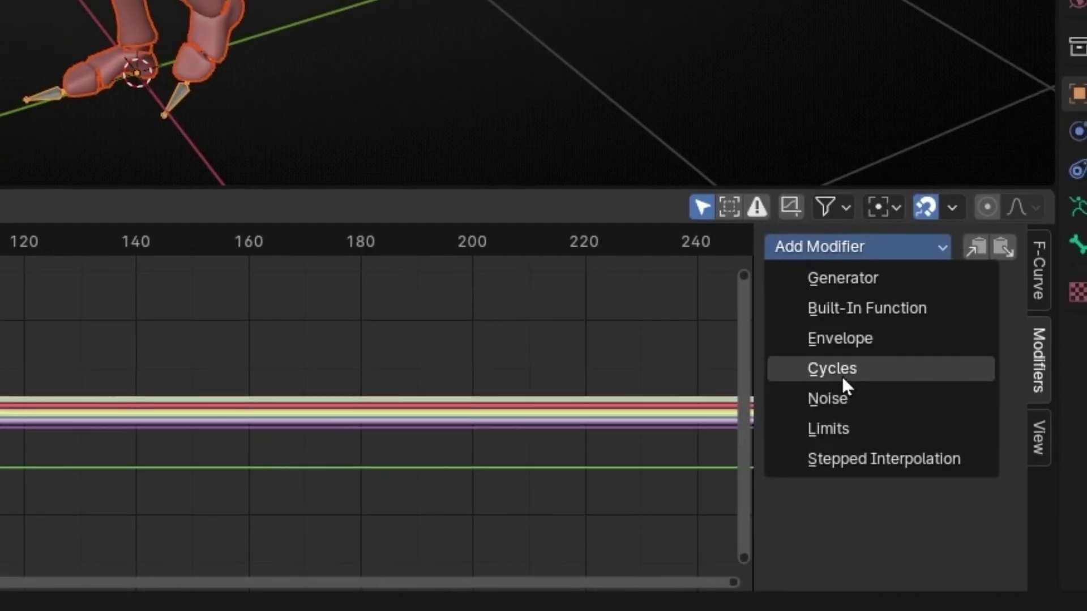
left_click(847, 355)
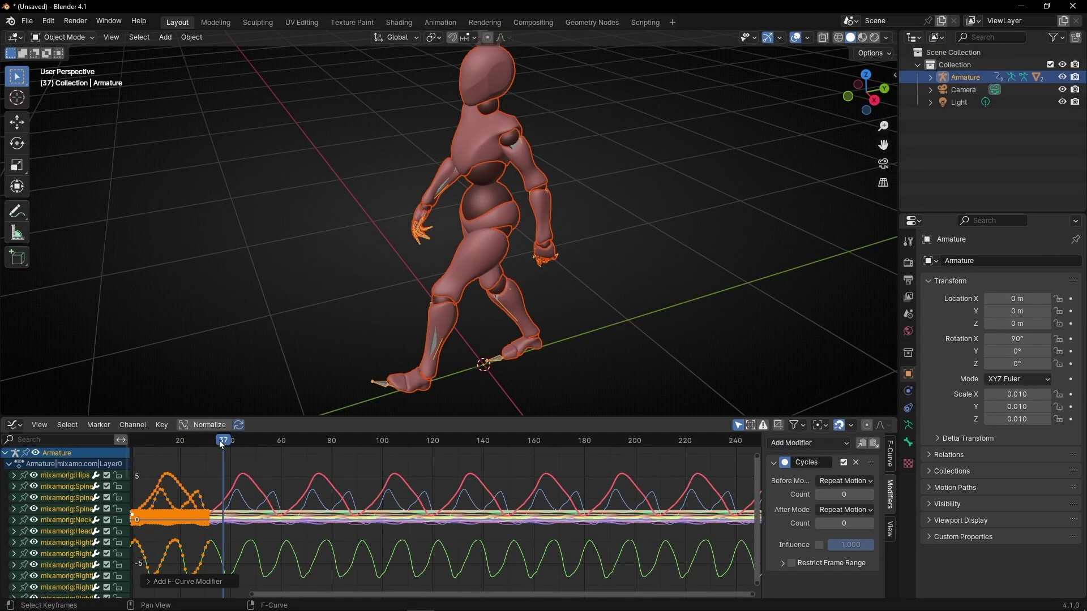
left_click_drag(222, 444, 138, 444)
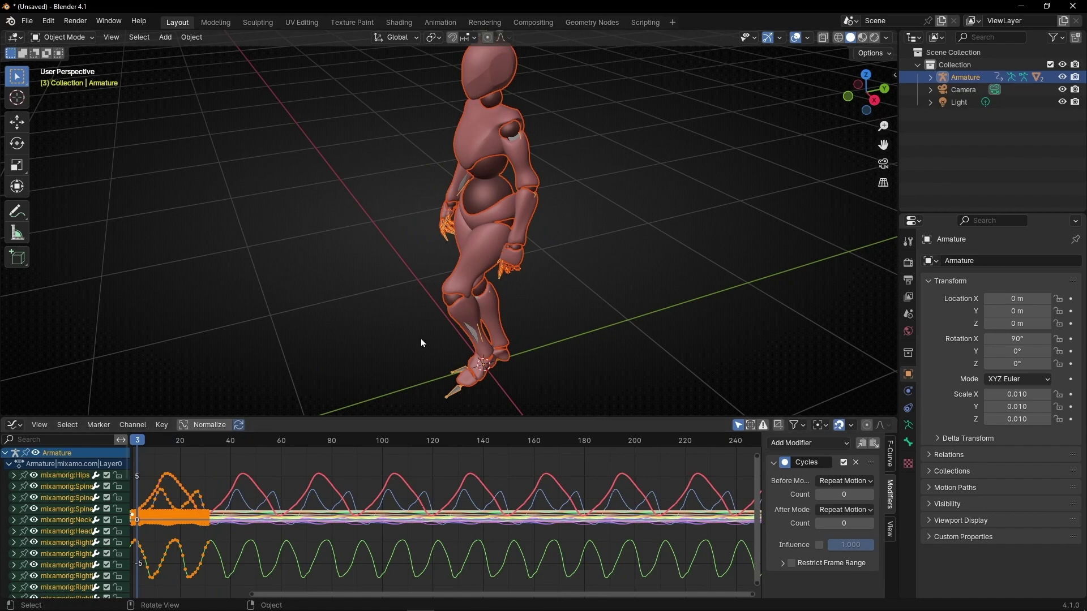
key("space")
scroll(555, 330, "down", 2)
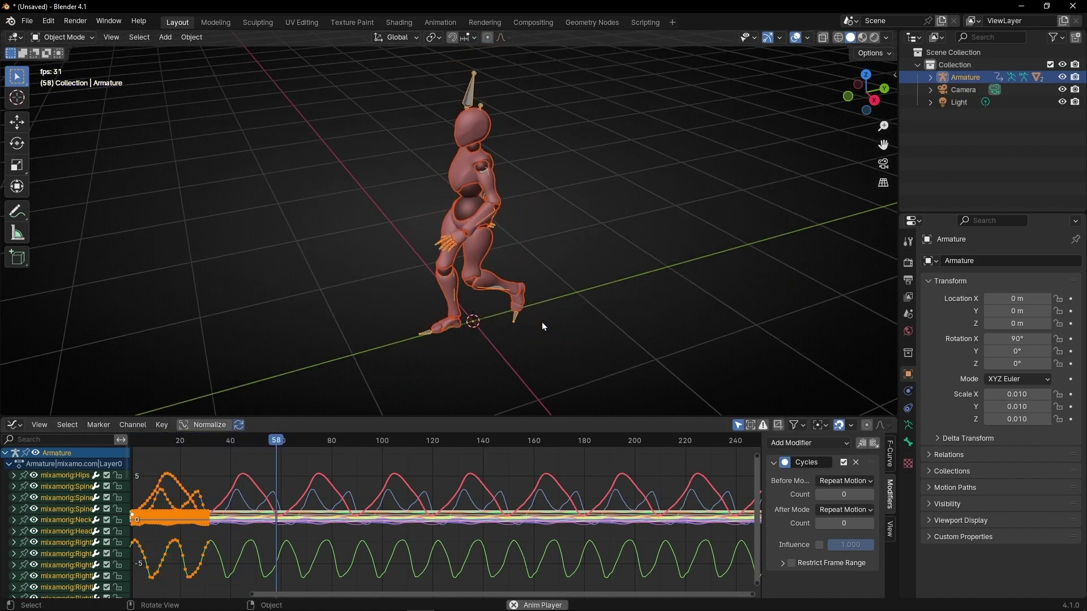
middle_click_drag(542, 322, 622, 318)
left_click(647, 313)
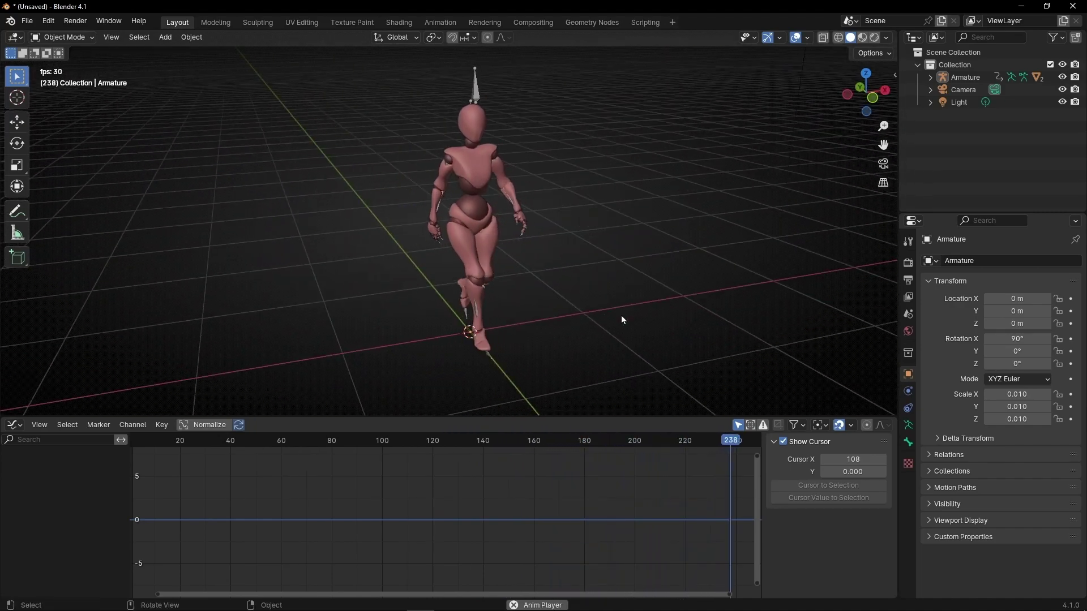
- Stop playback, switch the Graph Editor back to the Timeline, and select the Armature
key("space")
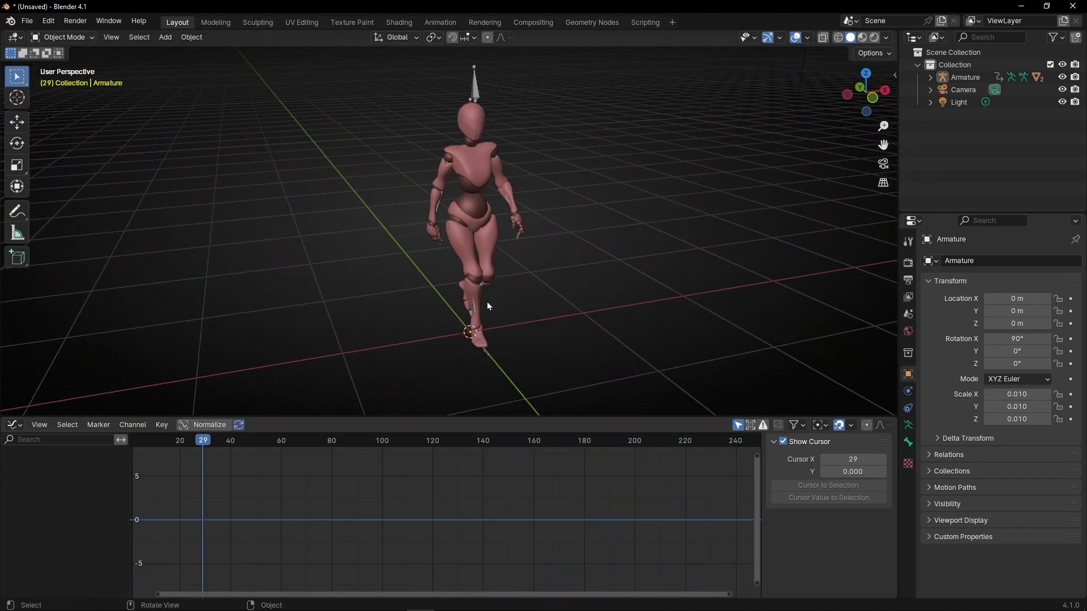
left_click(13, 425)
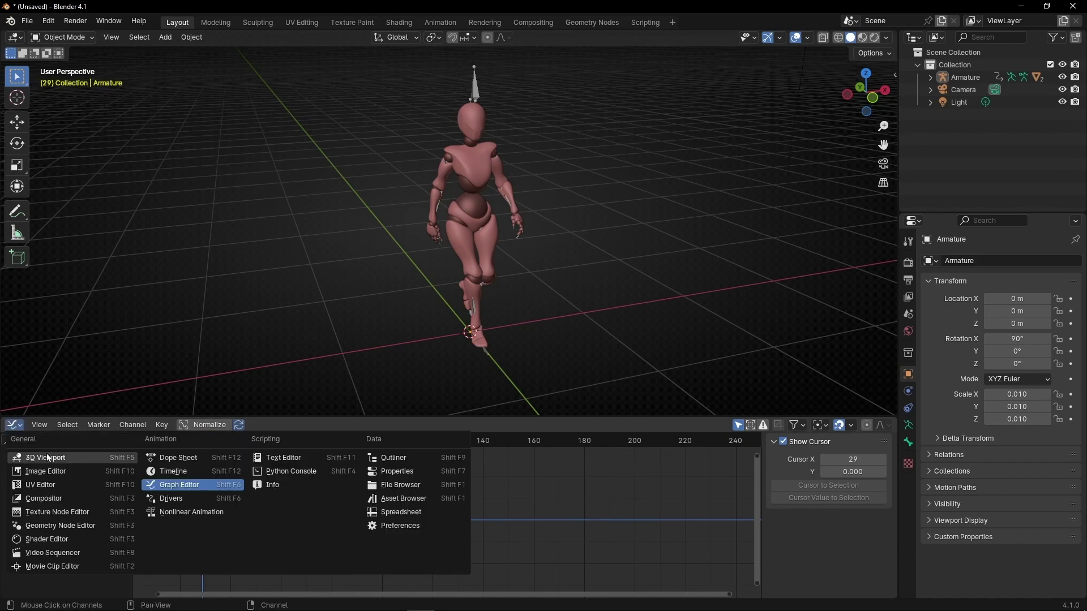
left_click(158, 473)
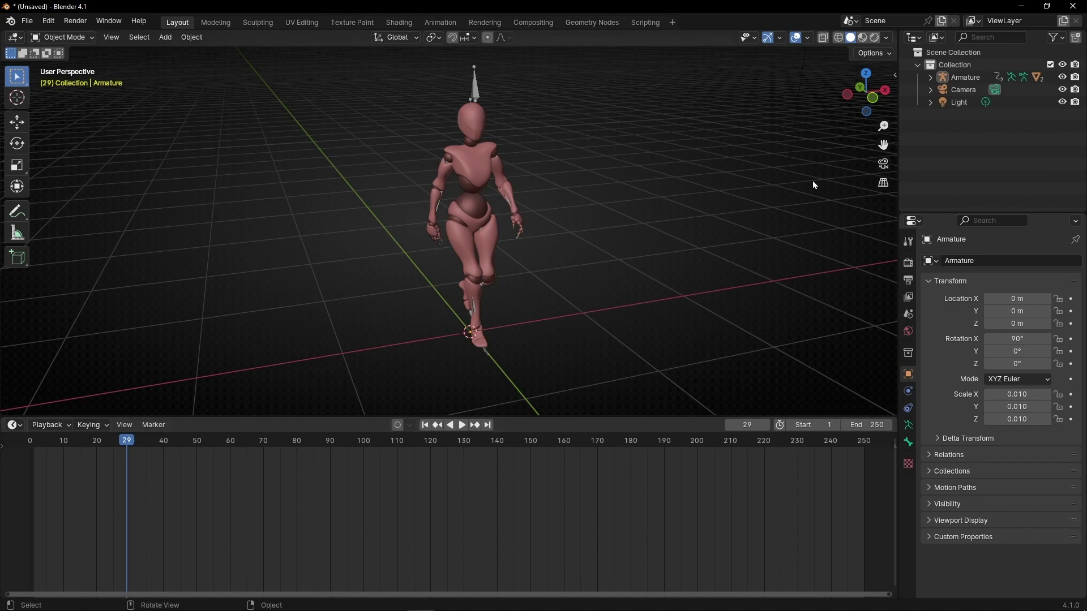
left_click(957, 77)
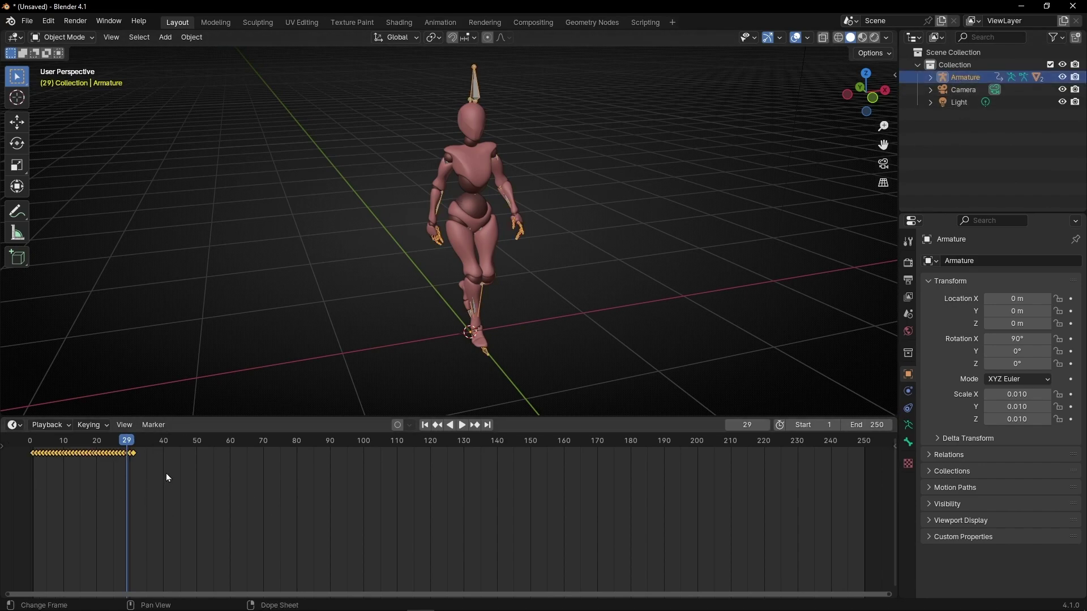
- Set End to 30*8 (240), then play from near frame 235 and orbit to watch the loop
left_click(865, 425)
type("30*8")
key("Return")
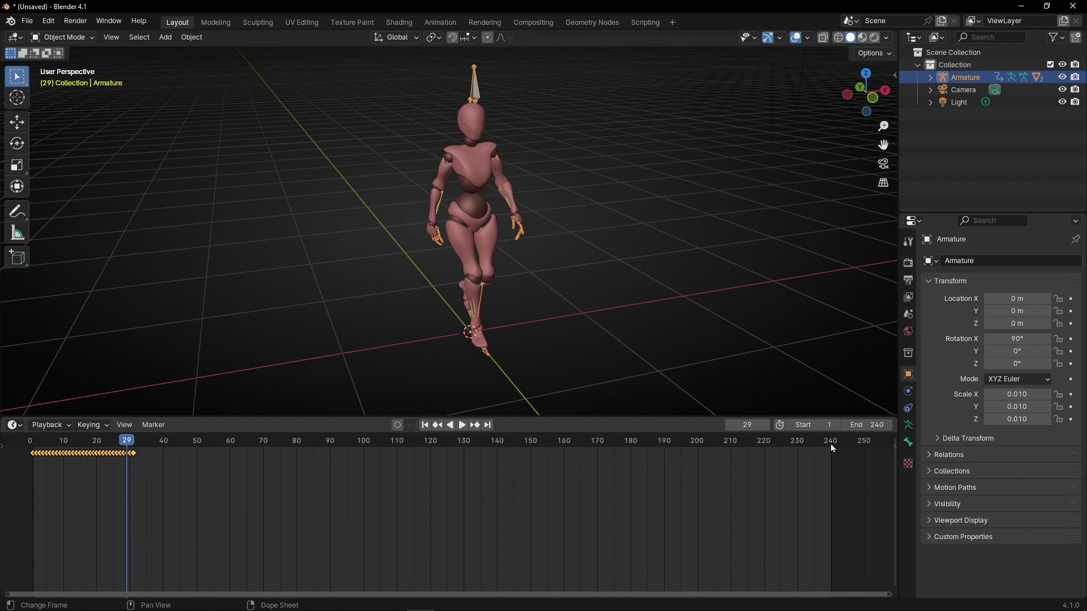
left_click(815, 440)
key("space")
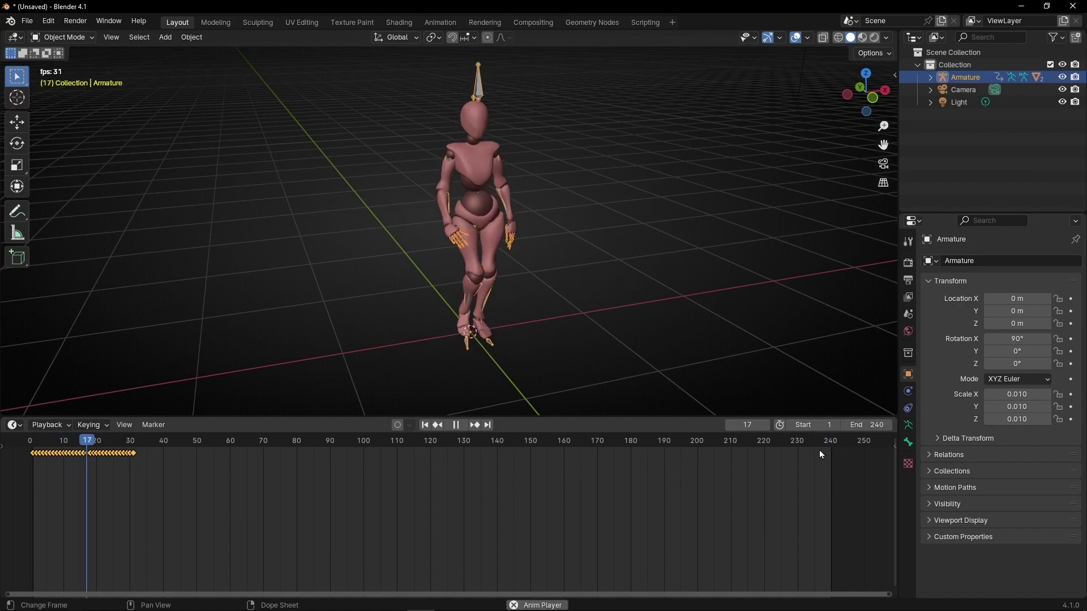
mouse_move(545, 319)
middle_mouse_down()
mouse_move(311, 315)
mouse_move(614, 317)
mouse_move(555, 320)
middle_mouse_up()
left_click_drag(362, 420, 363, 532)
scroll(579, 382, "up", 3)
middle_click_drag(579, 381, 527, 359)
scroll(535, 363, "down", 5)
scroll(525, 360, "up", 5)
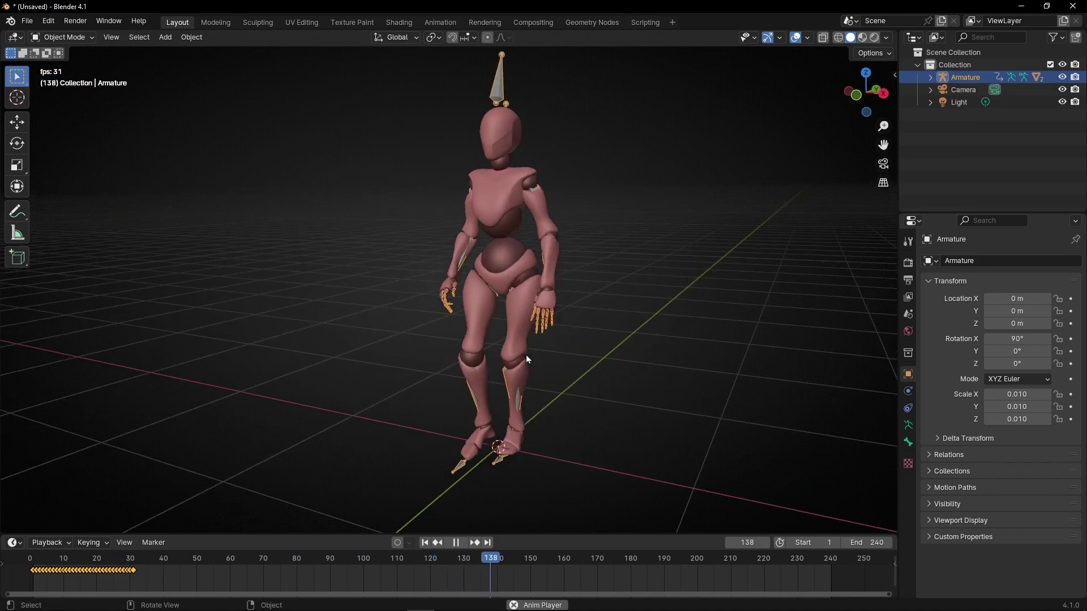
- Stop playback at frame 139 and expand Armature, Beta_Joints and Beta_Surface in the Outliner
key("space")
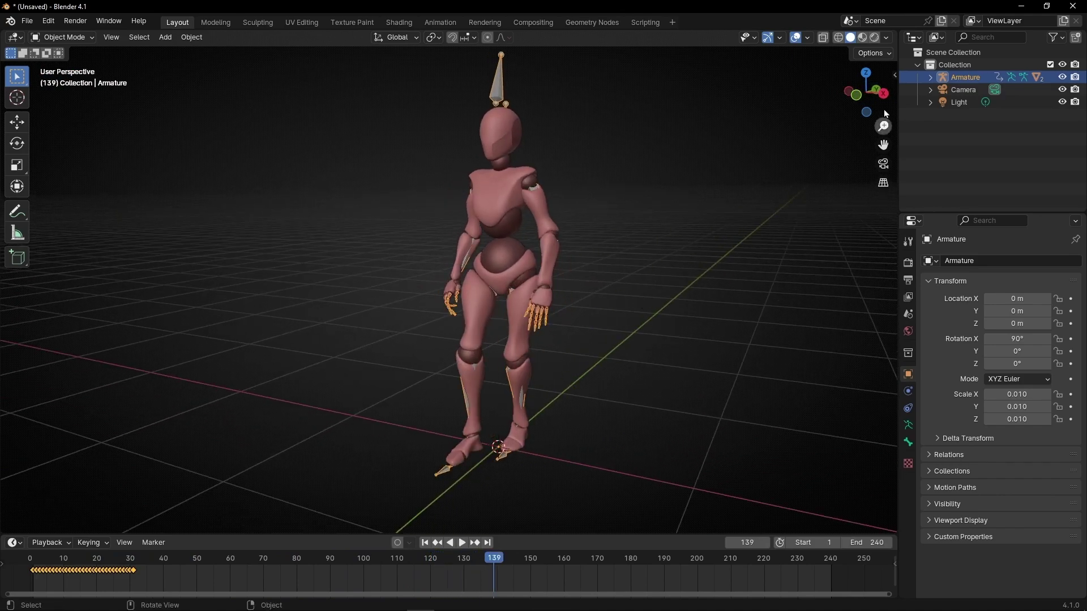
left_click(931, 78)
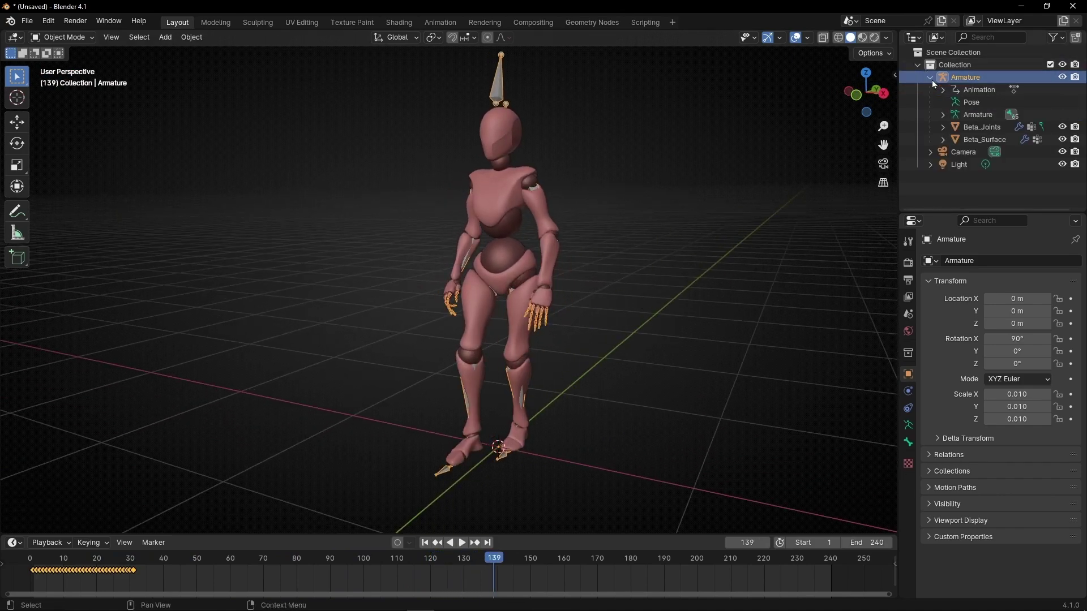
left_click(943, 127)
left_click(942, 176)
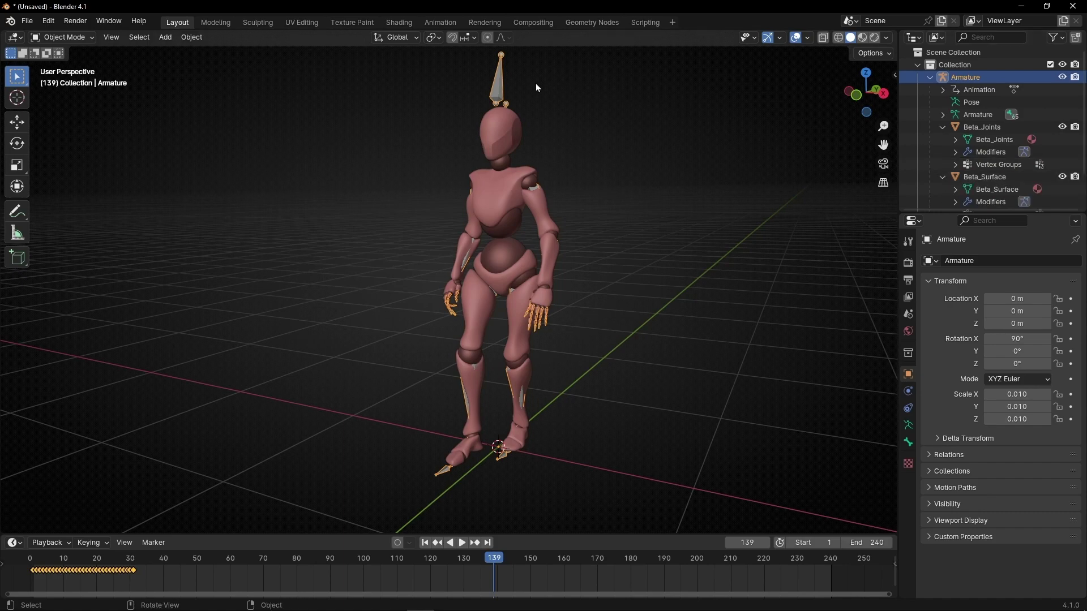